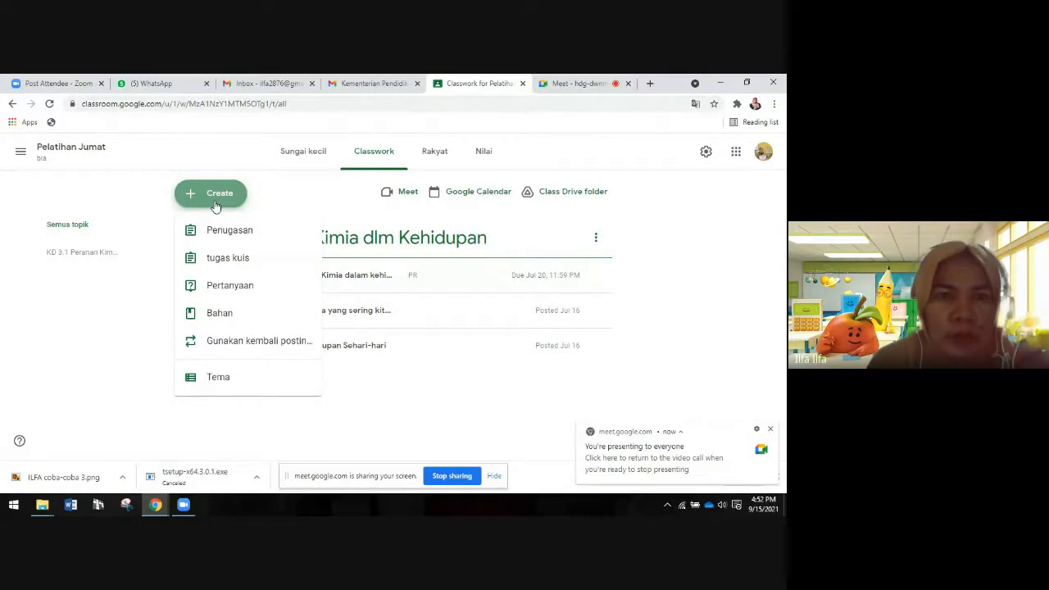
- Create a new assignment (Penugasan) titled "Laporan Praktikum Asam Basa"
{"action": "left_click", "coordinate": [221, 236]}
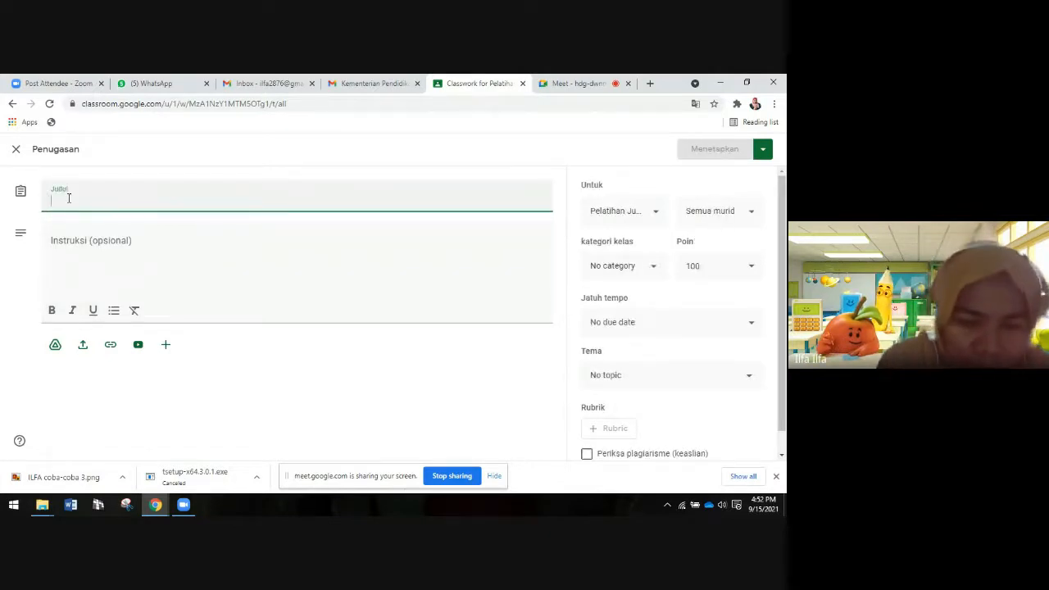
{"action": "type", "text": "Lapora"}
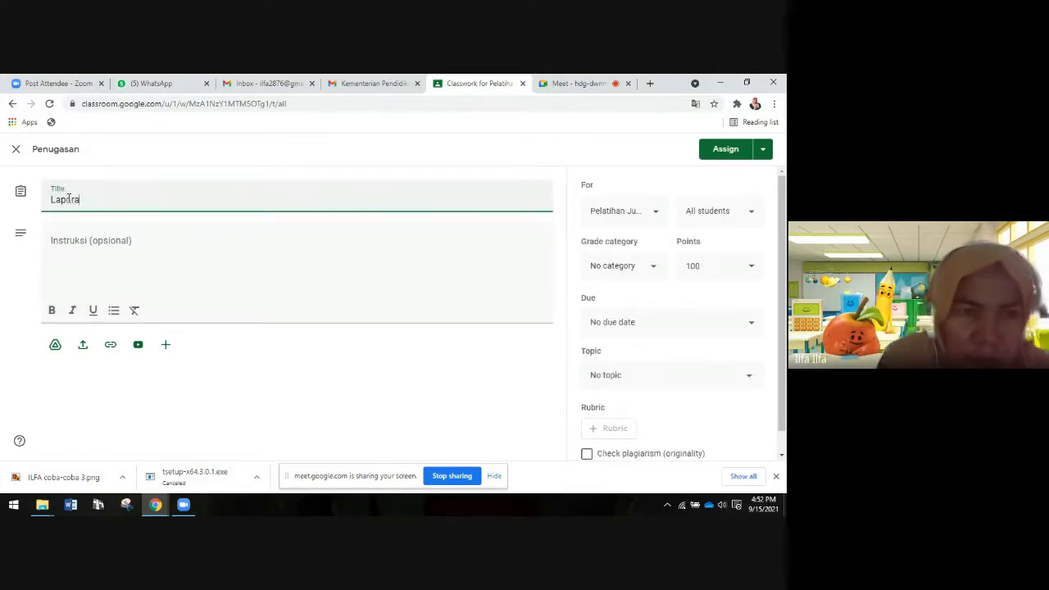
{"action": "type", "text": "n Prak"}
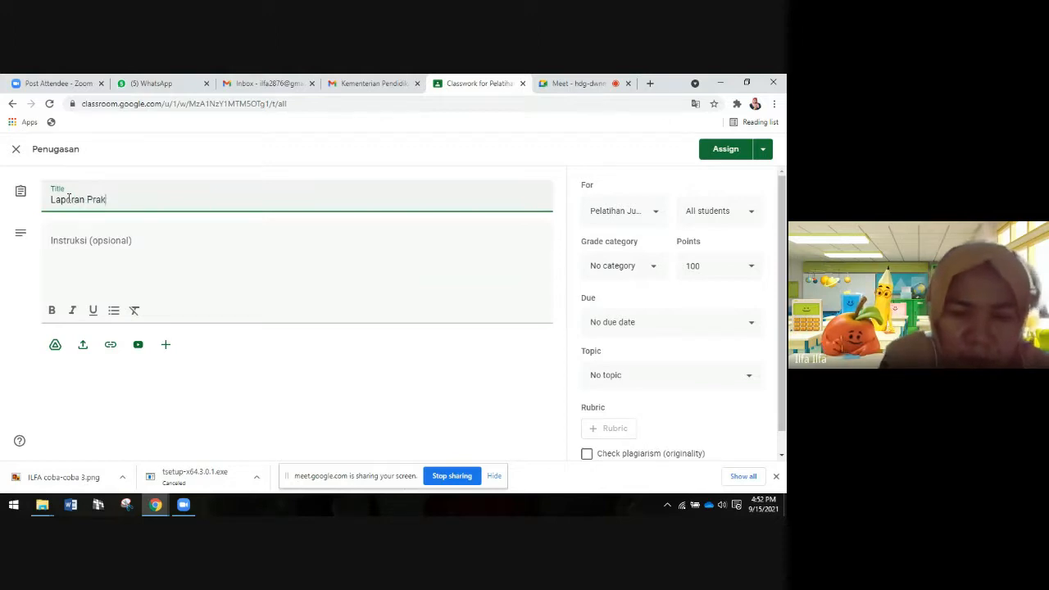
{"action": "type", "text": "tikum "}
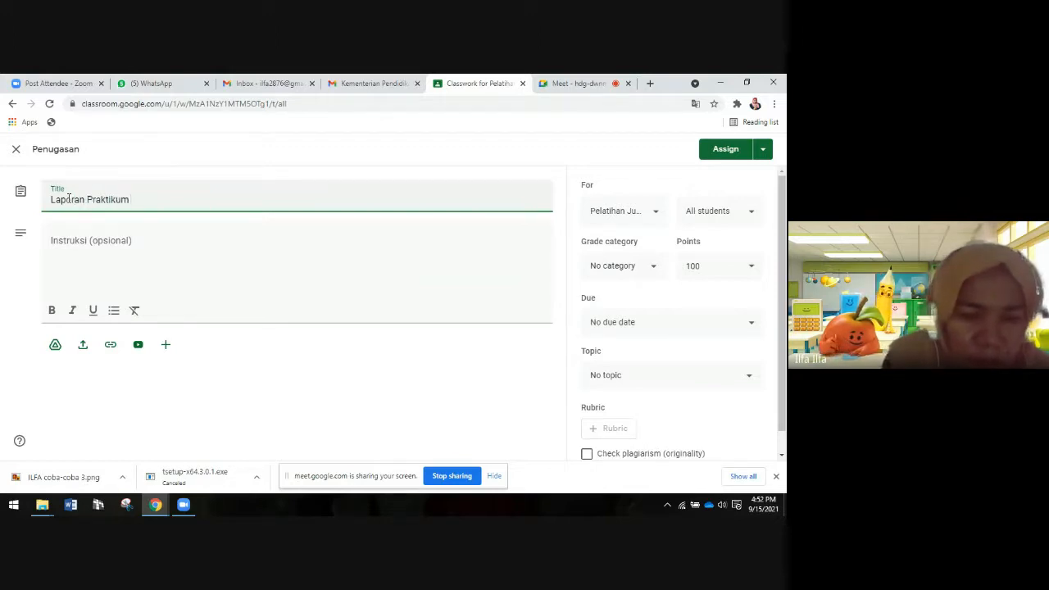
{"action": "type", "text": "Asam "}
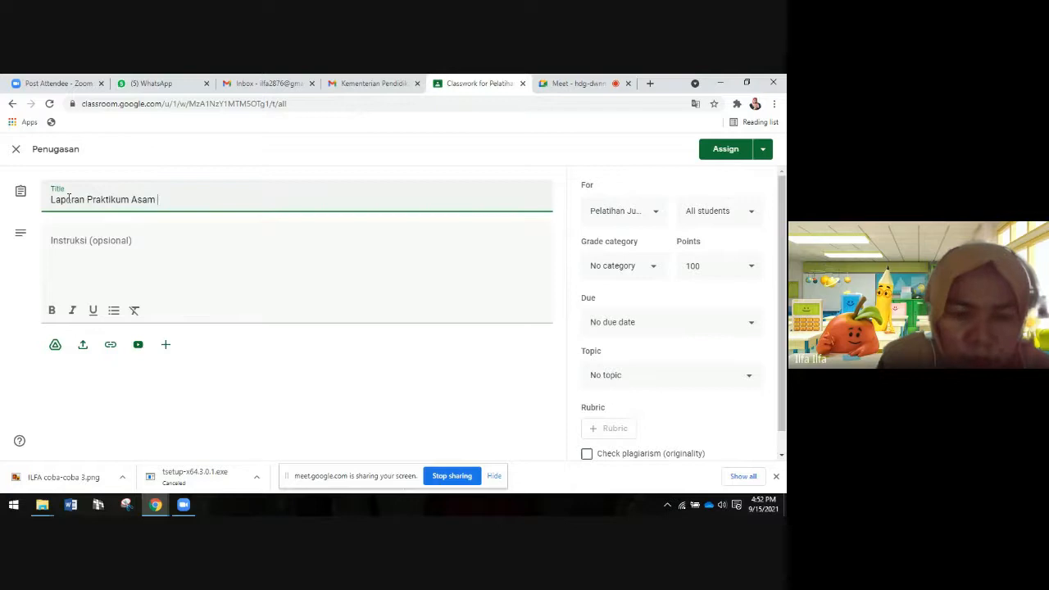
{"action": "type", "text": "Basa"}
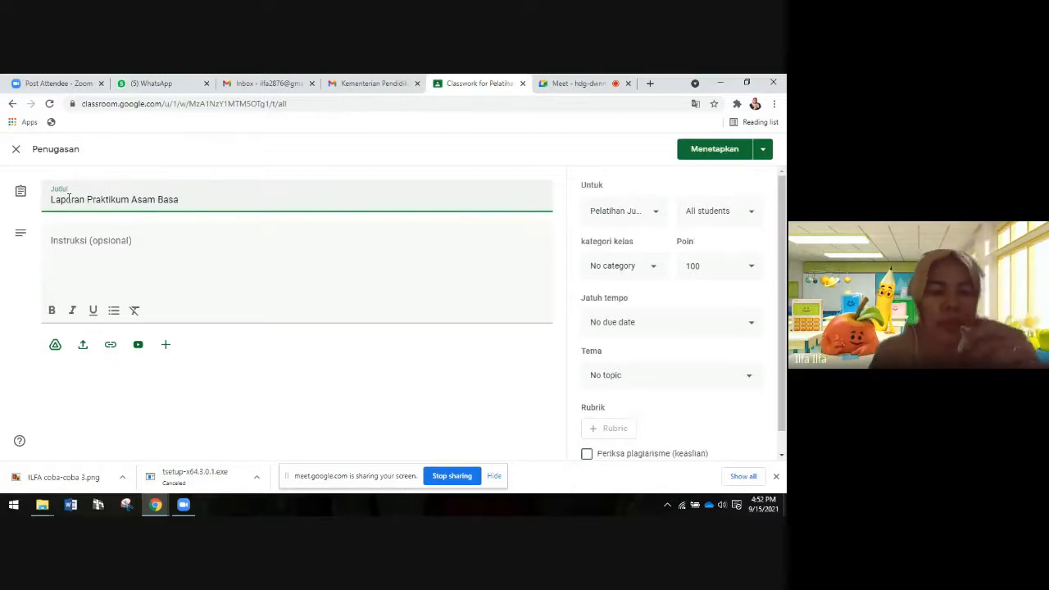
- Begin the assignment instructions with "Dokumentasikan hasil praktikum Asam Basa mu disini. baca petunjuk pengerjaan."
{"action": "left_click", "coordinate": [71, 251]}
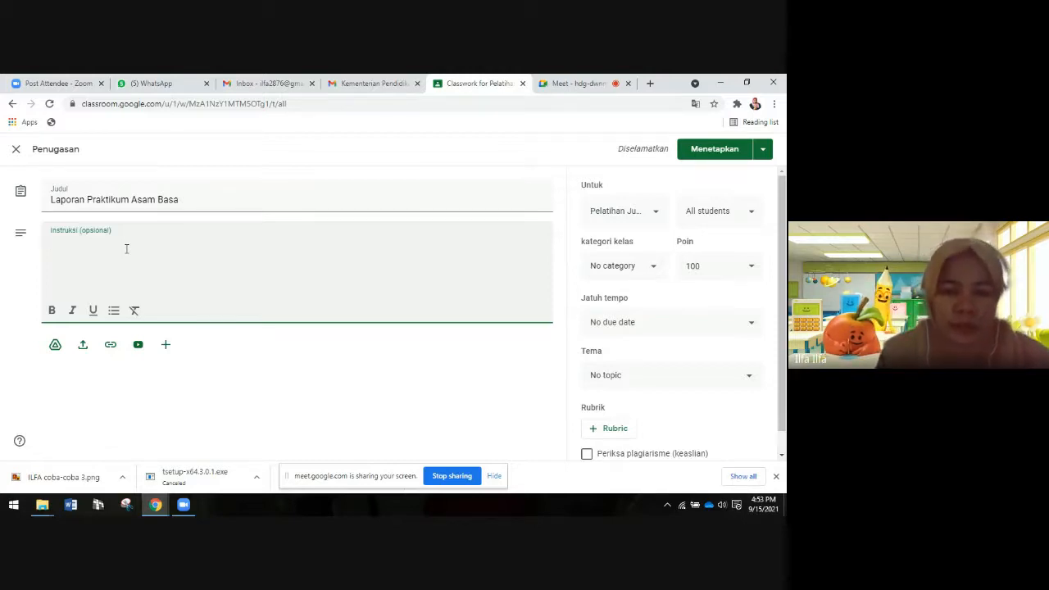
{"action": "type", "text": "Dok"}
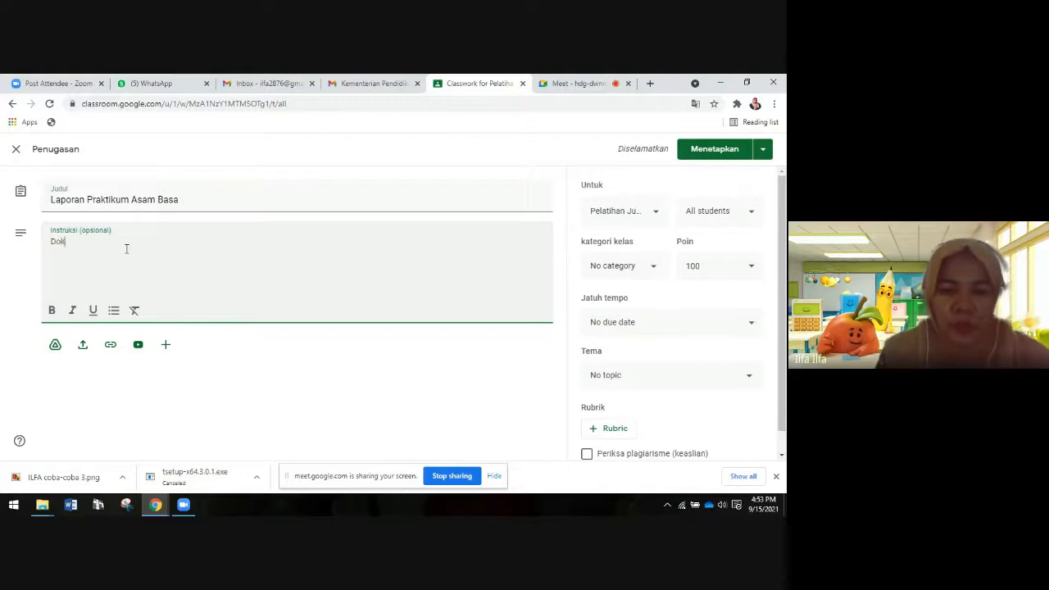
{"action": "type", "text": "umentasikan "}
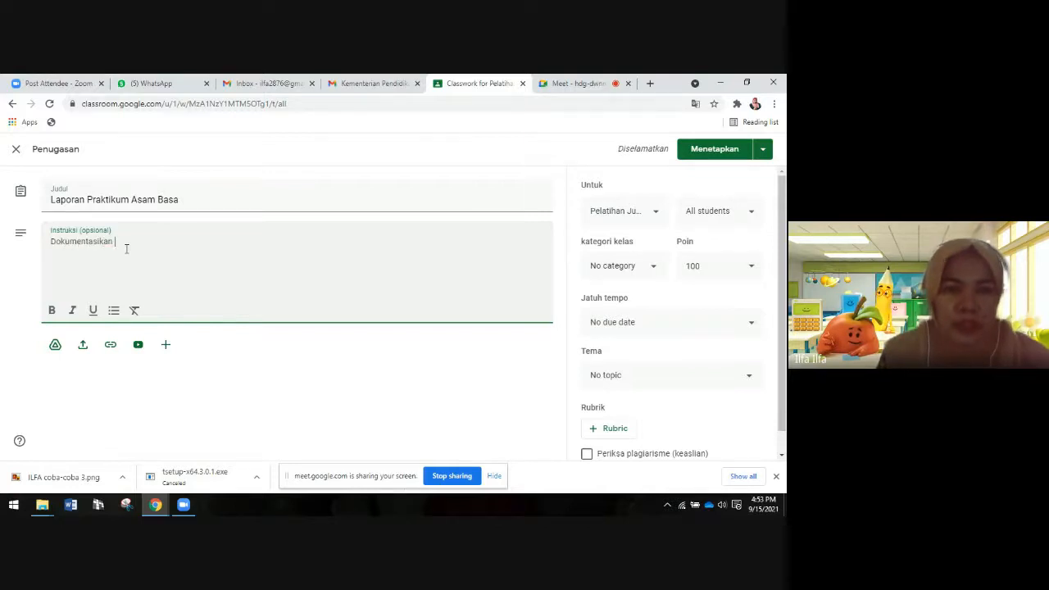
{"action": "type", "text": "ha"}
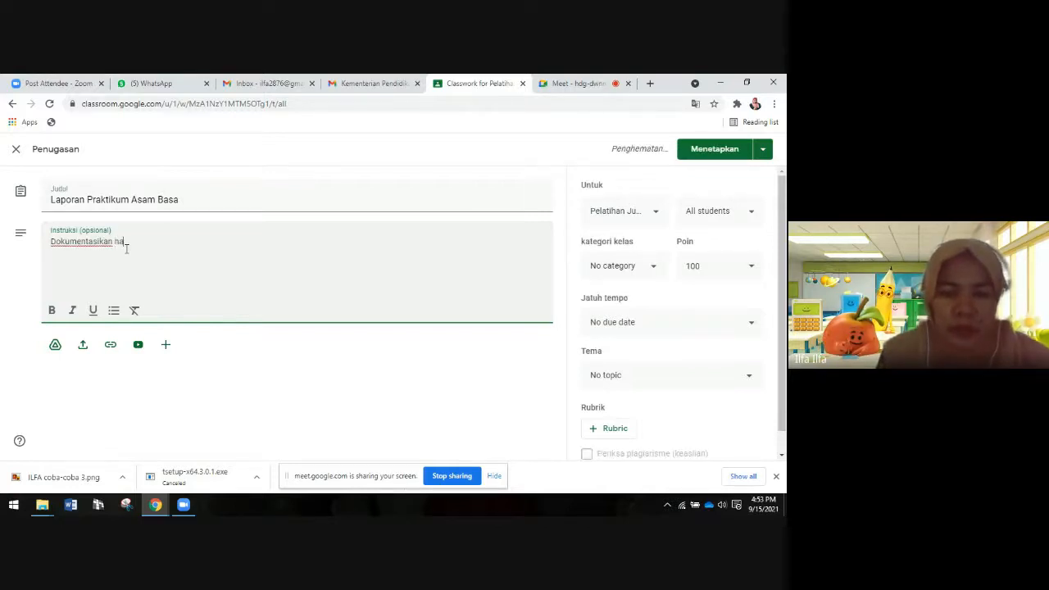
{"action": "type", "text": "sil prak"}
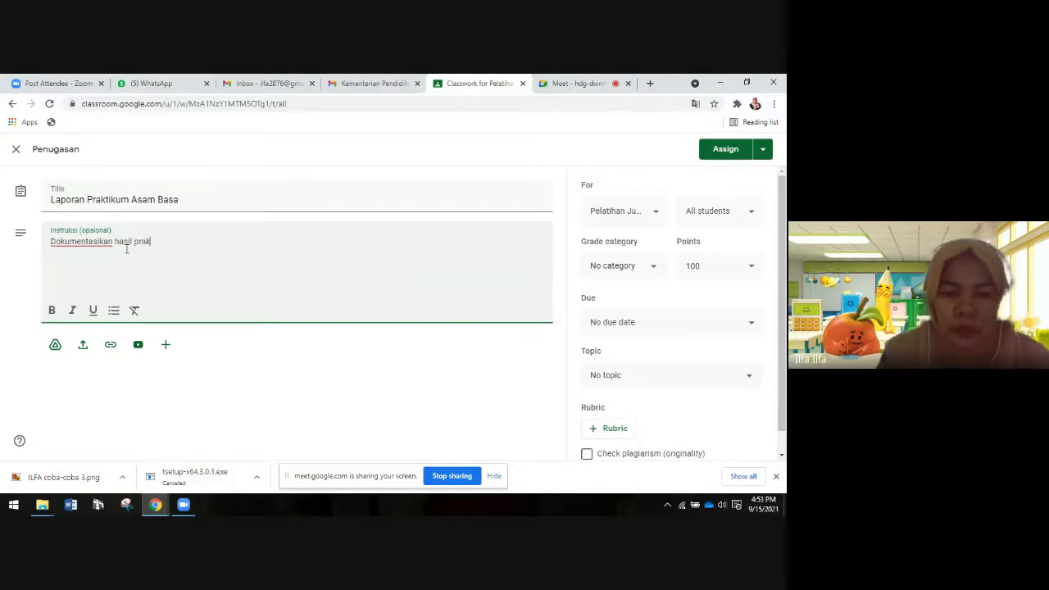
{"action": "type", "text": "tikum Asa"}
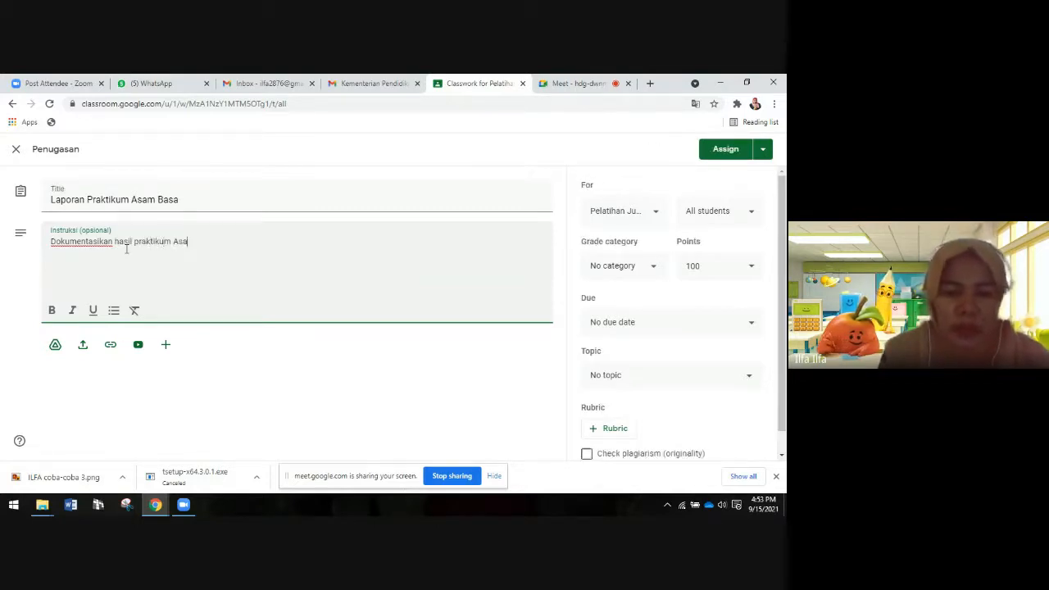
{"action": "type", "text": "m Basa mu disini"}
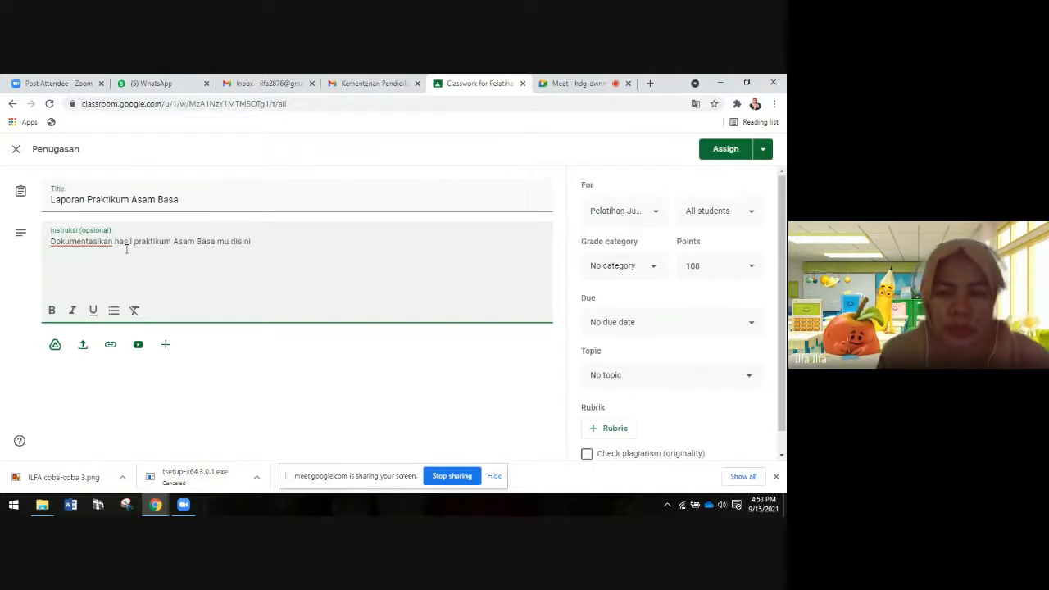
{"action": "type", "text": ". baca"}
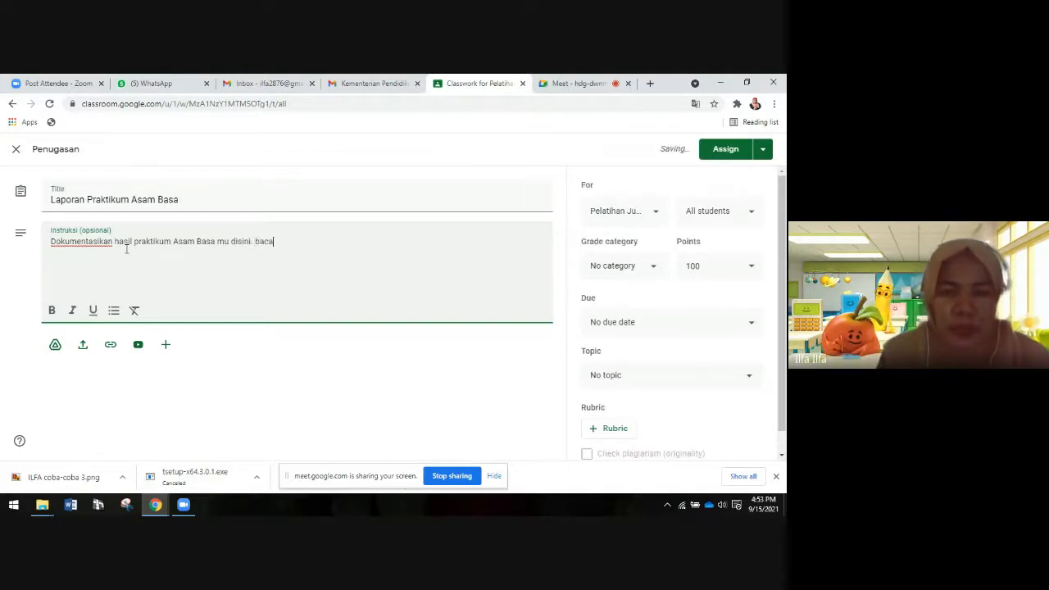
{"action": "type", "text": " petunjuk"}
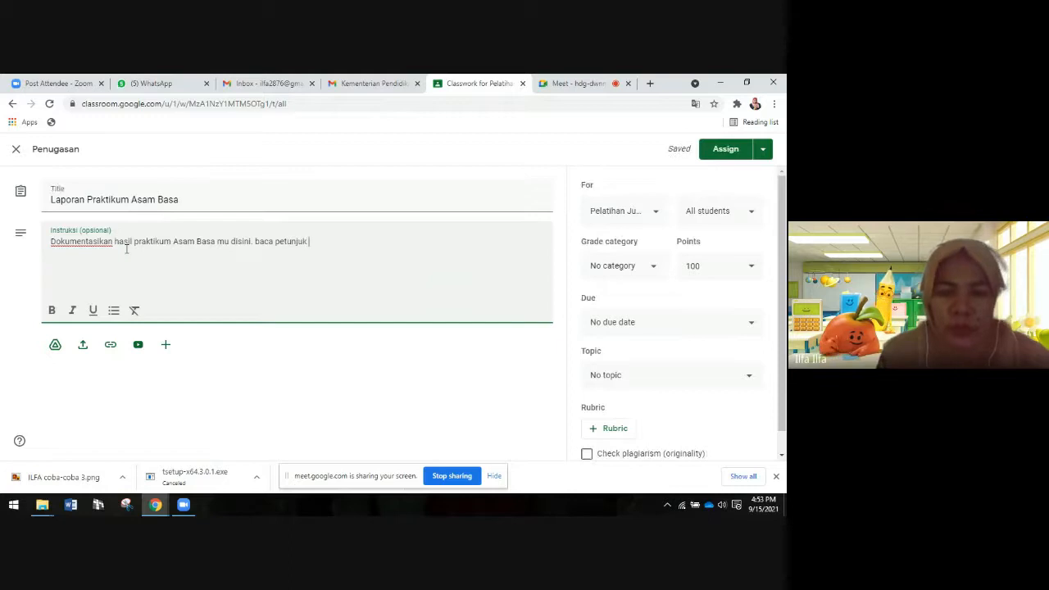
{"action": "type", "text": " pengerjaan."}
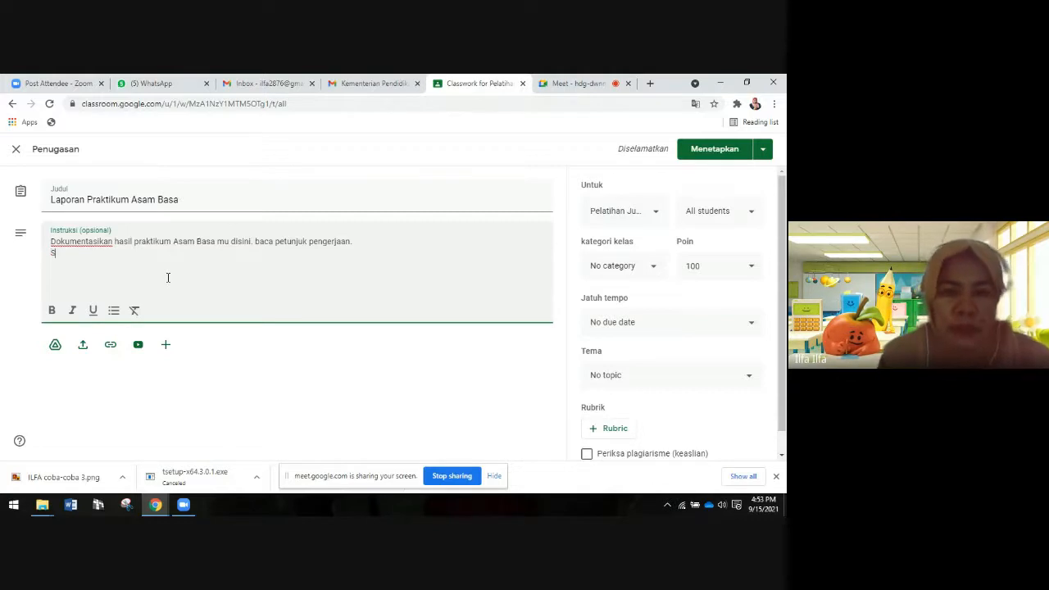
- Add a second instruction line reading "Slide 1 berisi judul, nama anggota kelompok, dan foto."
{"action": "type", "text": "ide "}
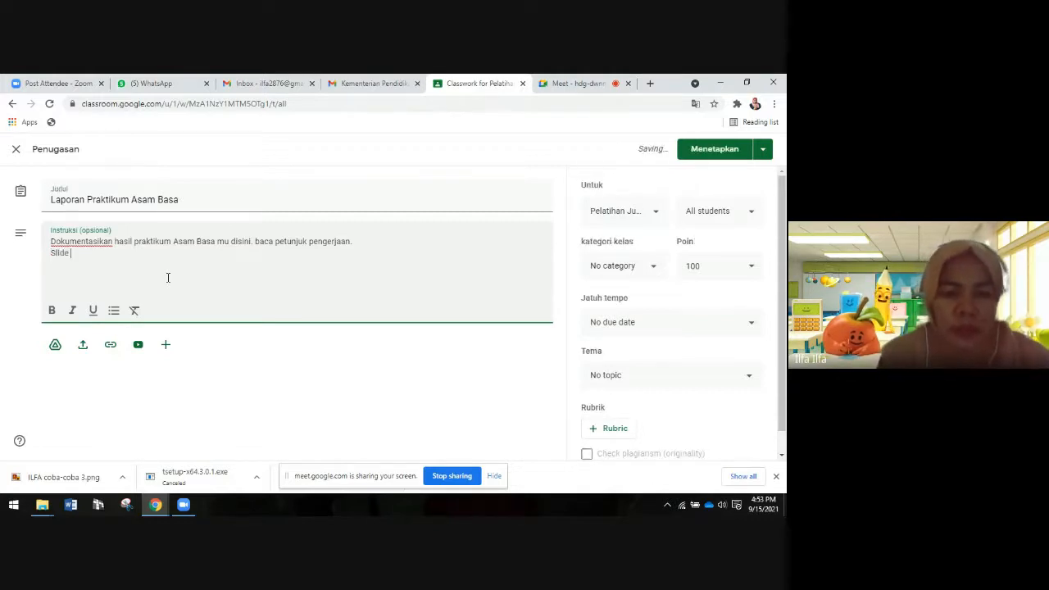
{"action": "type", "text": "1 berisi"}
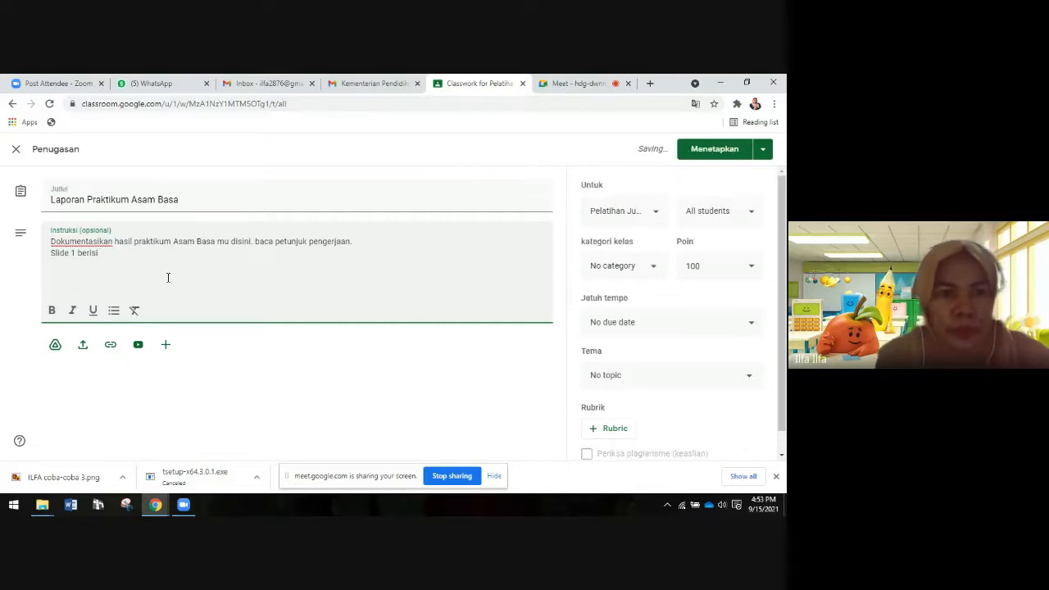
{"action": "type", "text": " judul"}
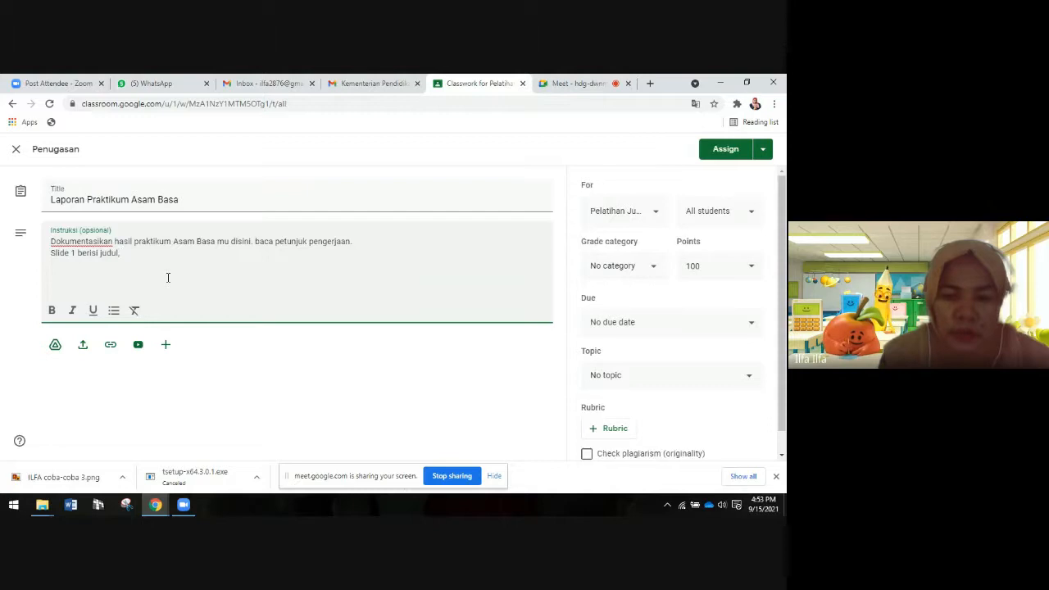
{"action": "type", "text": ", nama anggo"}
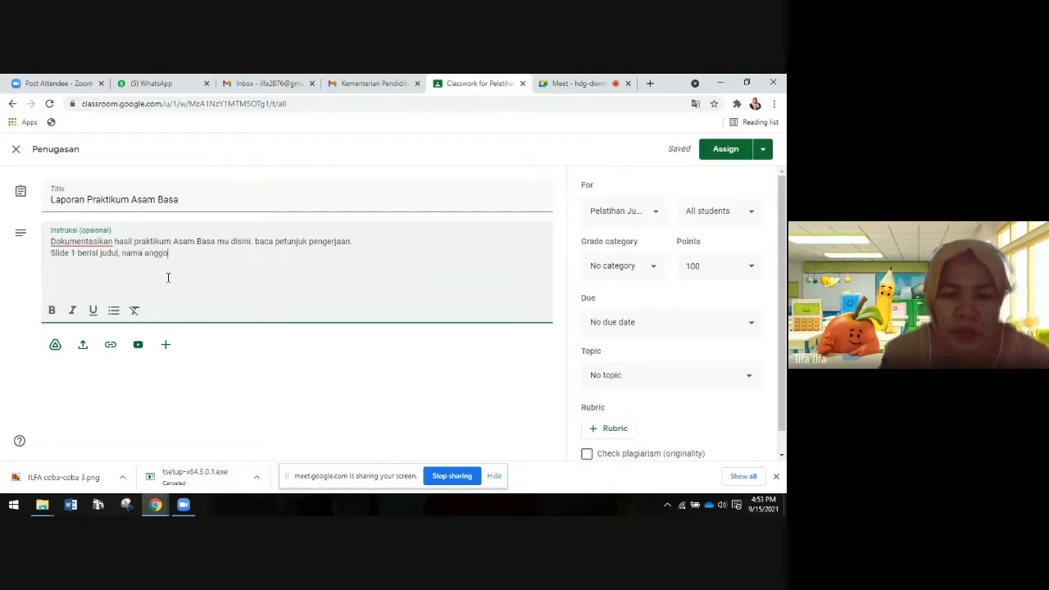
{"action": "type", "text": "ta kelompok"}
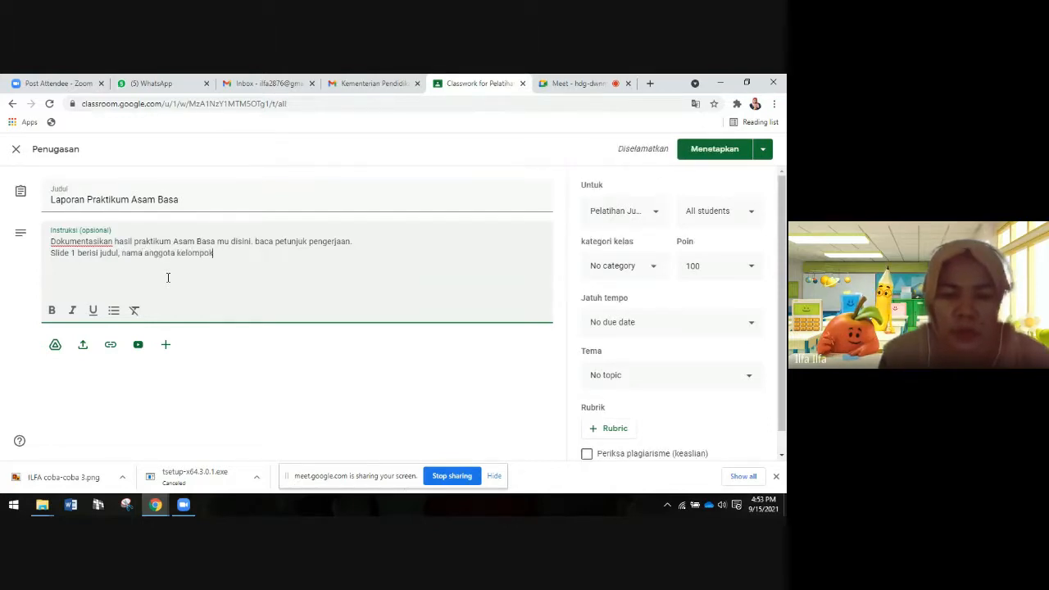
{"action": "type", "text": ", dan foto"}
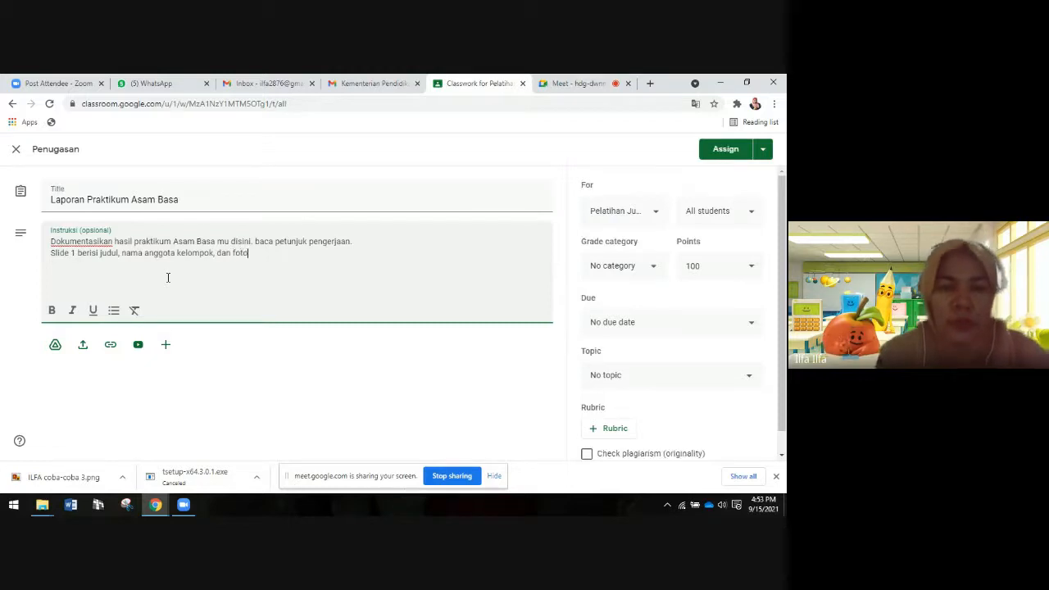
{"action": "type", "text": "."}
- Add a third instruction line reading "Slide 2 berisi nama alat dan foto alat."
{"action": "key", "text": "Return"}
{"action": "type", "text": "Sl"}
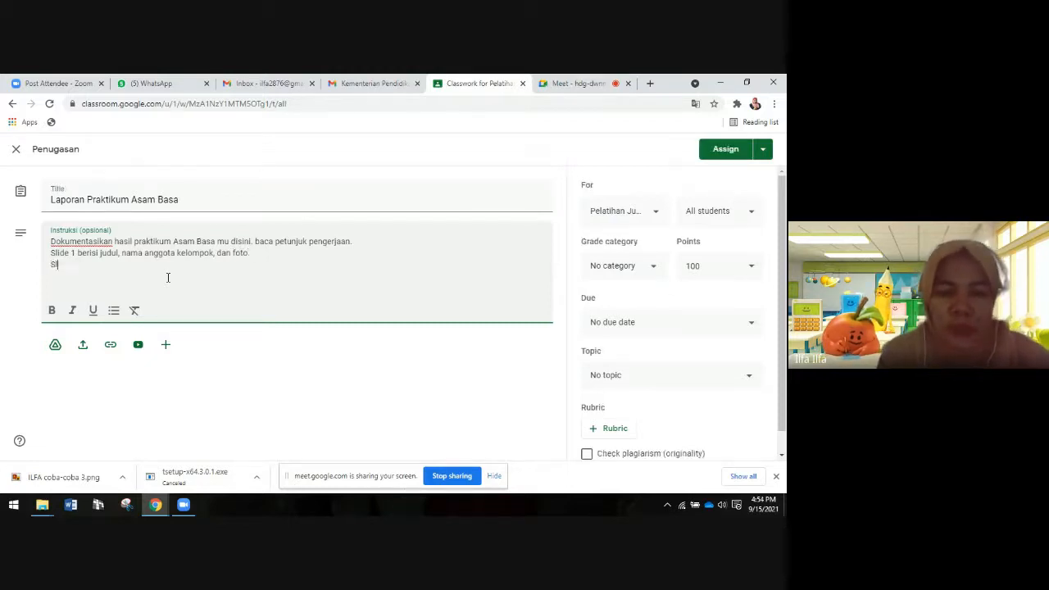
{"action": "type", "text": "ide"}
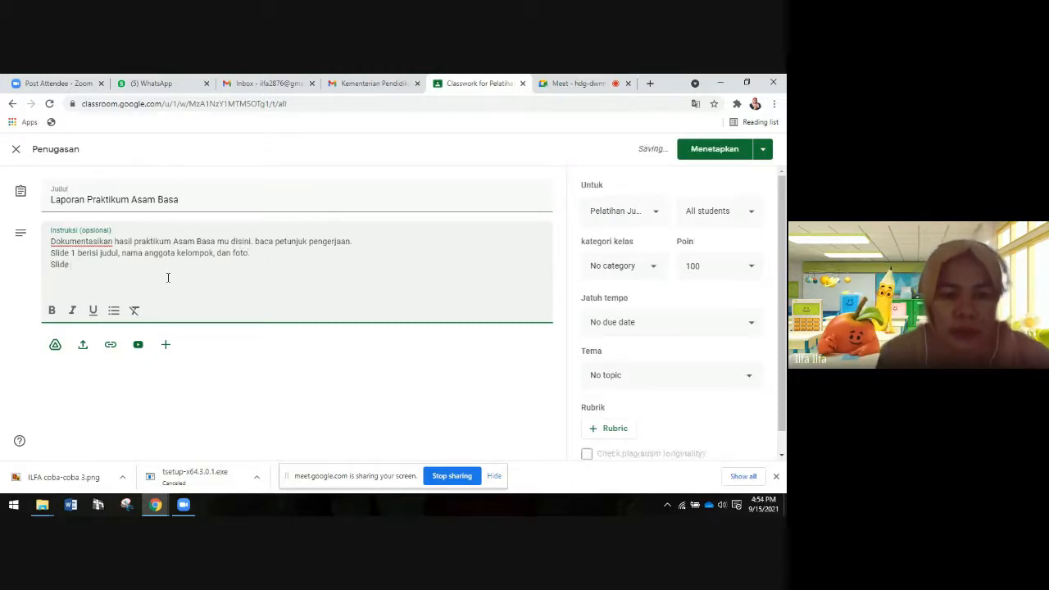
{"action": "type", "text": " 2 beuru"}
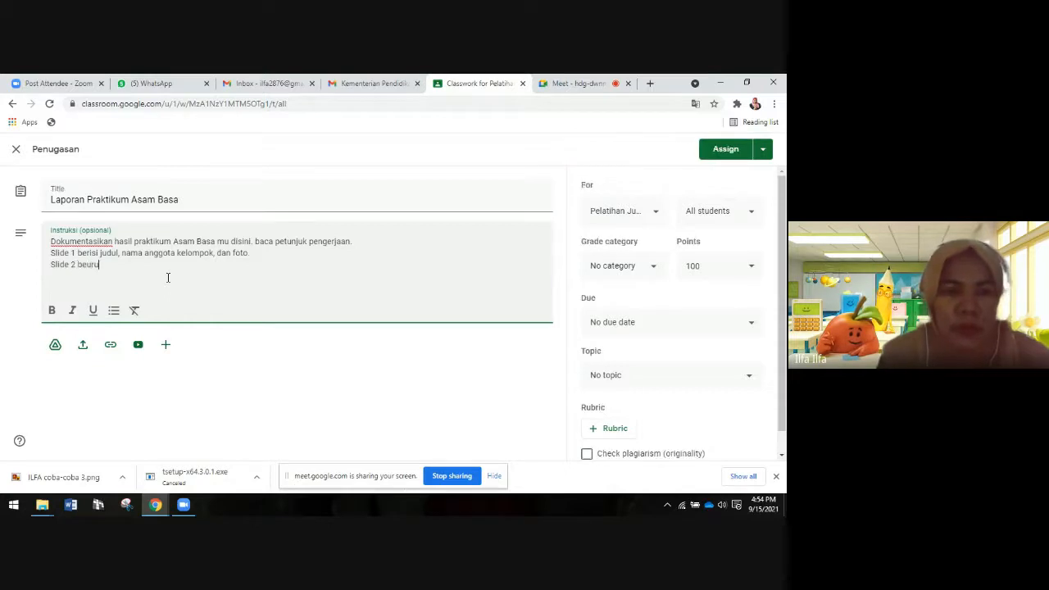
{"action": "key", "text": "BackSpace"}
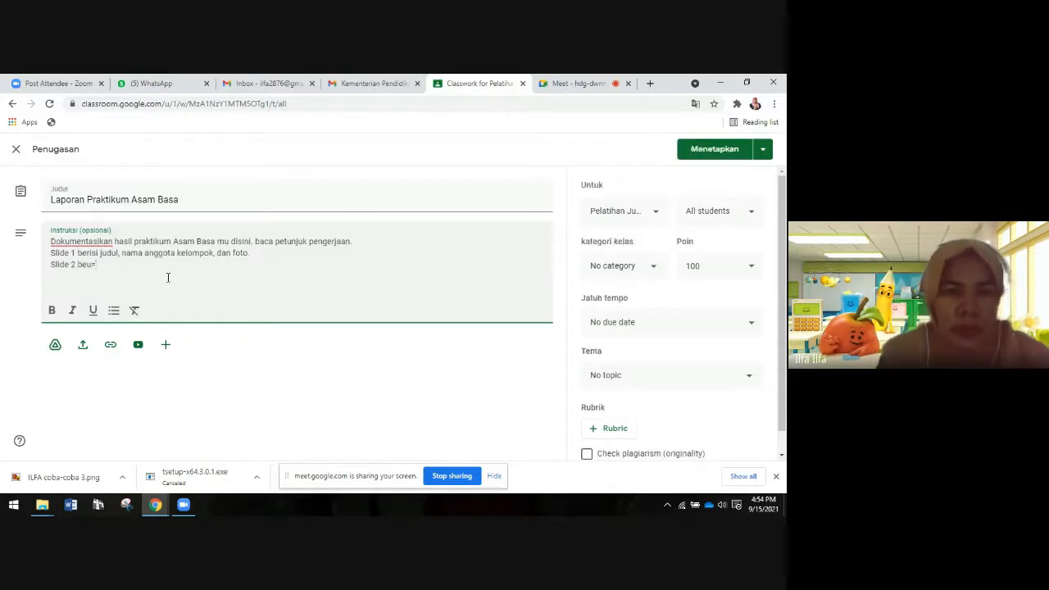
{"action": "key", "text": "BackSpace"}
{"action": "type", "text": "risi"}
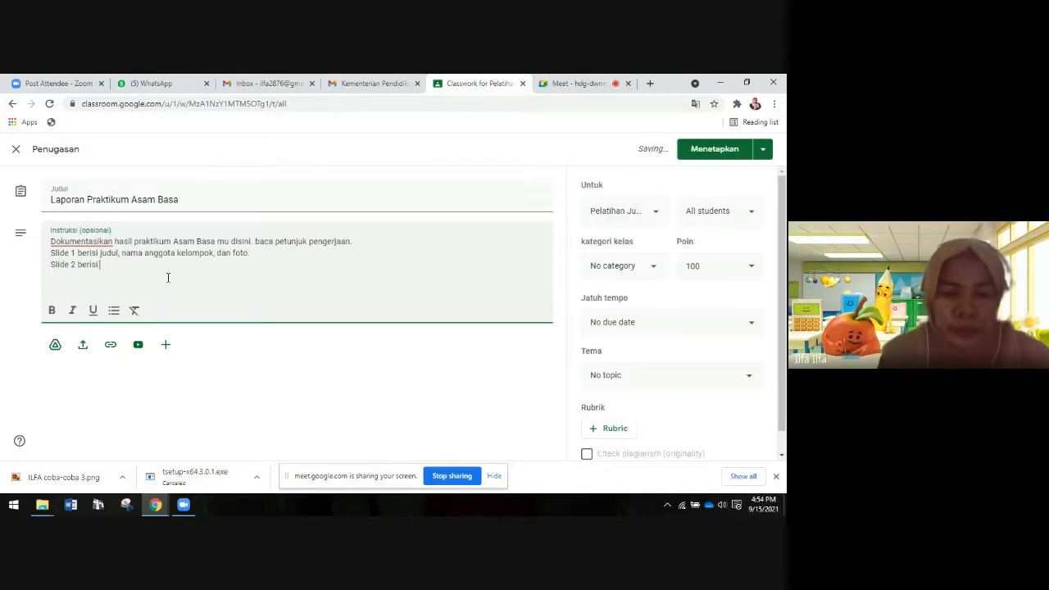
{"action": "type", "text": " nama alat dan"}
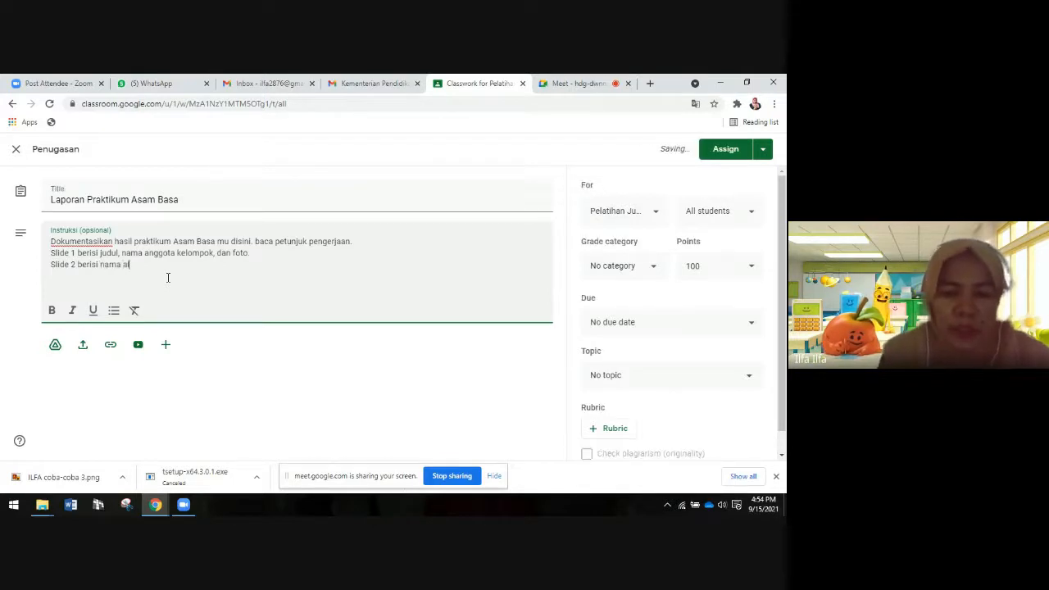
{"action": "type", "text": " foto alat"}
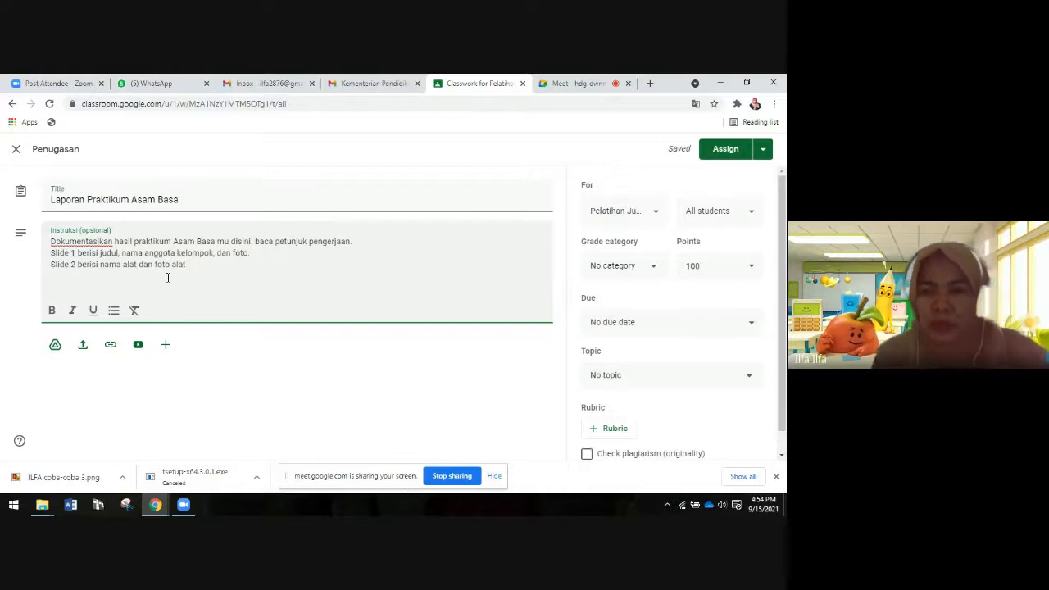
{"action": "type", "text": ". "}
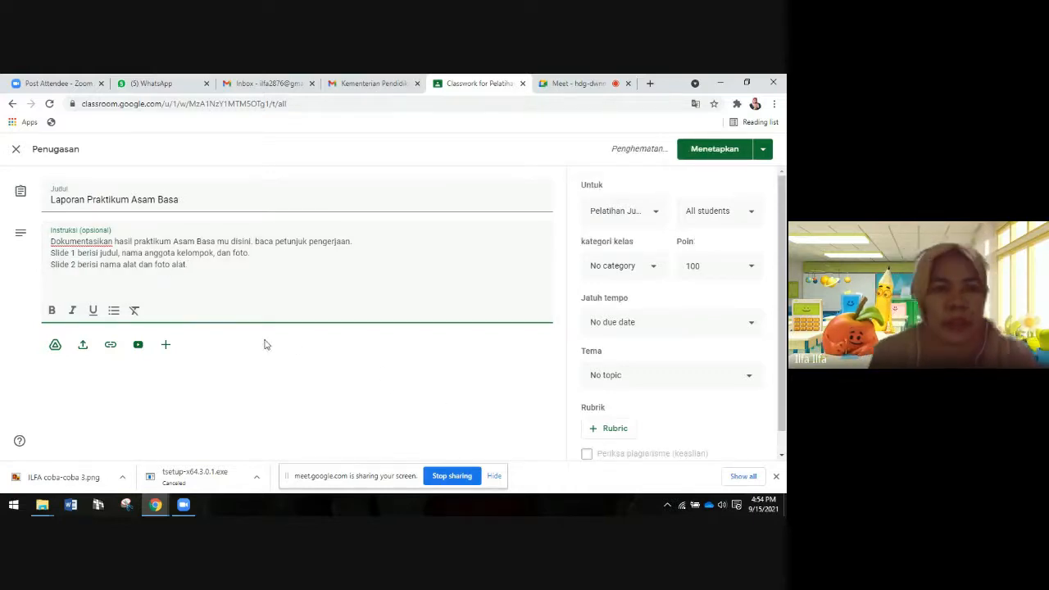
- Add an instruction line reading "Slide 3 berisi nama bahan dan foto bahan."
{"action": "type", "text": "Sl"}
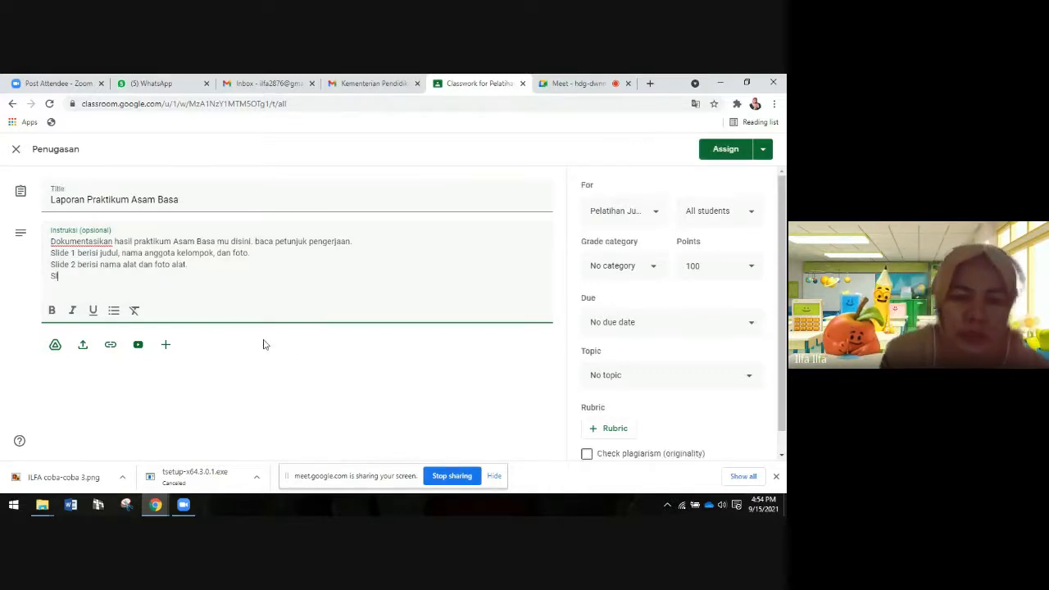
{"action": "type", "text": "ide 3 "}
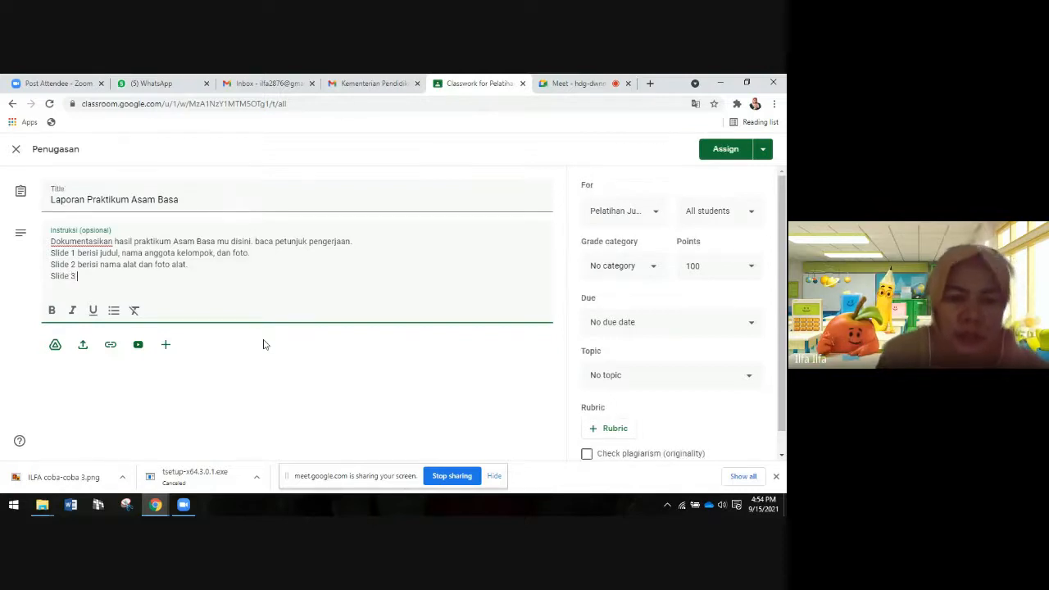
{"action": "type", "text": "berisi"}
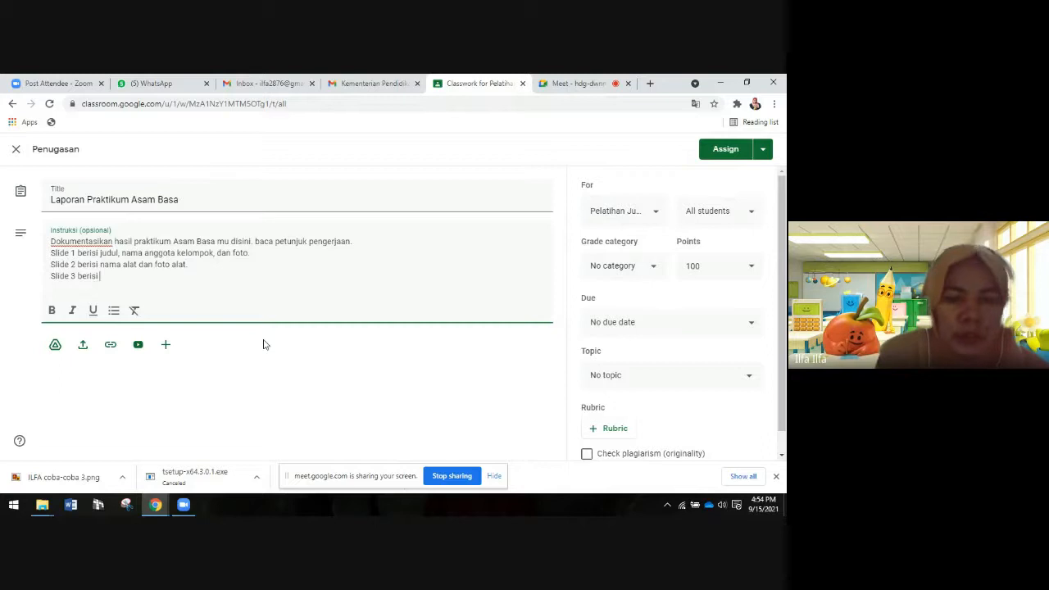
{"action": "type", "text": " nama bahan "}
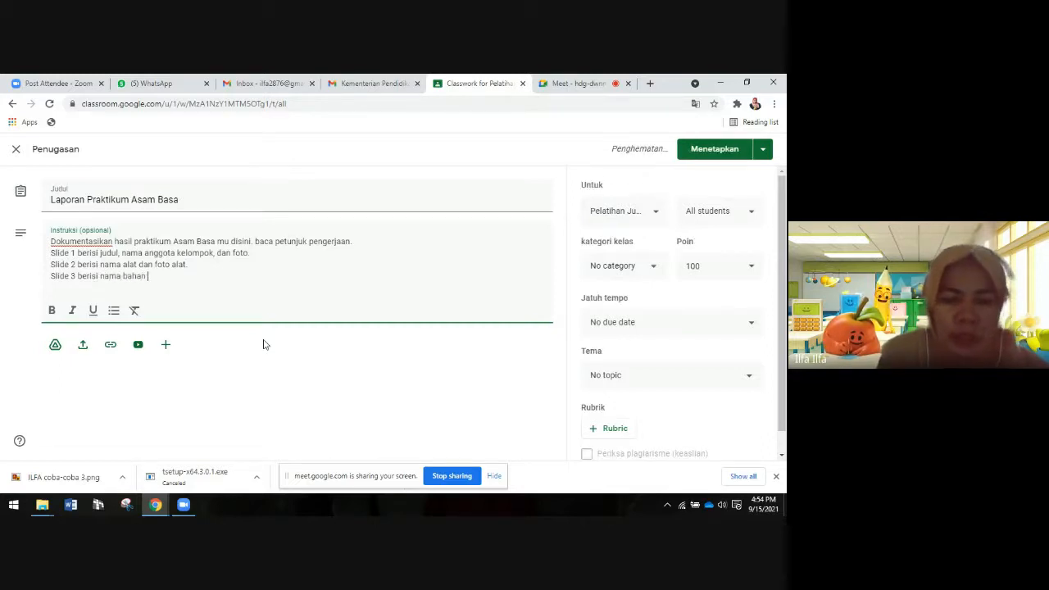
{"action": "type", "text": "dan foto"}
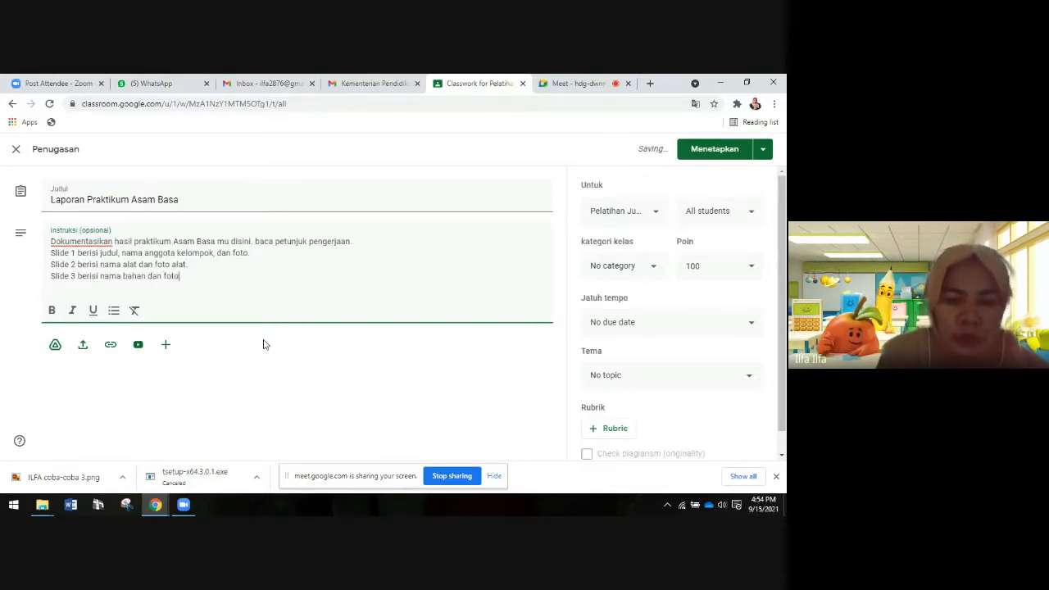
{"action": "type", "text": " bahan"}
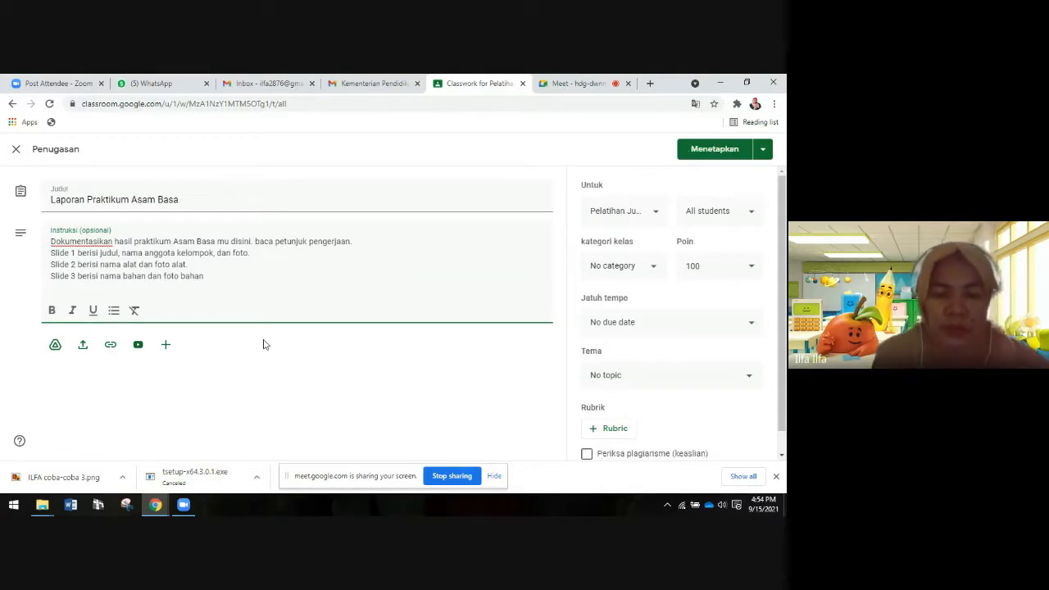
{"action": "key", "text": "Return"}
- Add an instruction line reading "Slide 4 berisi prosedur pengerjaan."
{"action": "type", "text": "S"}
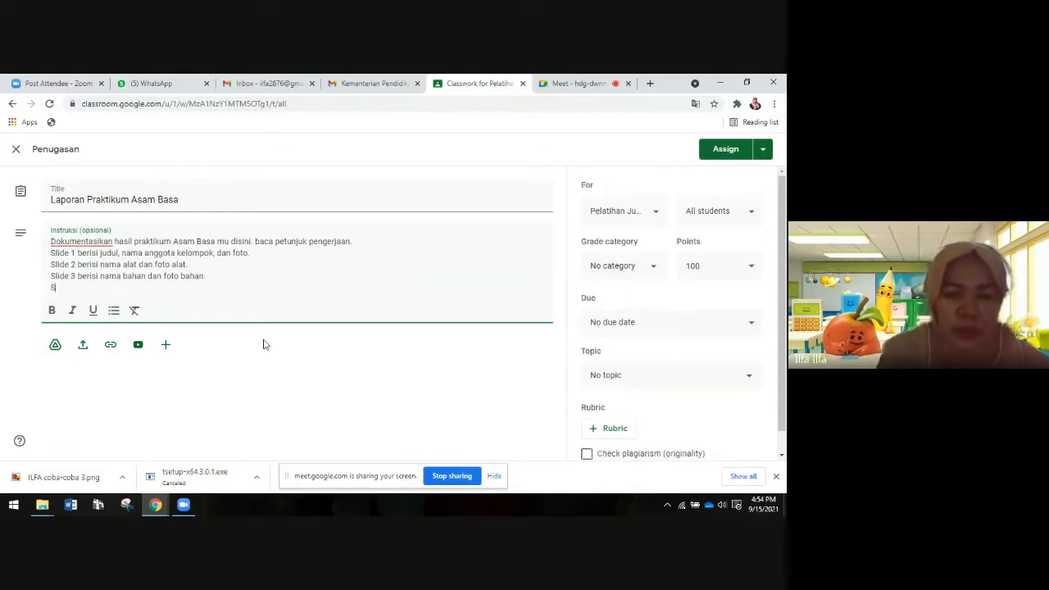
{"action": "type", "text": "lide 4 b"}
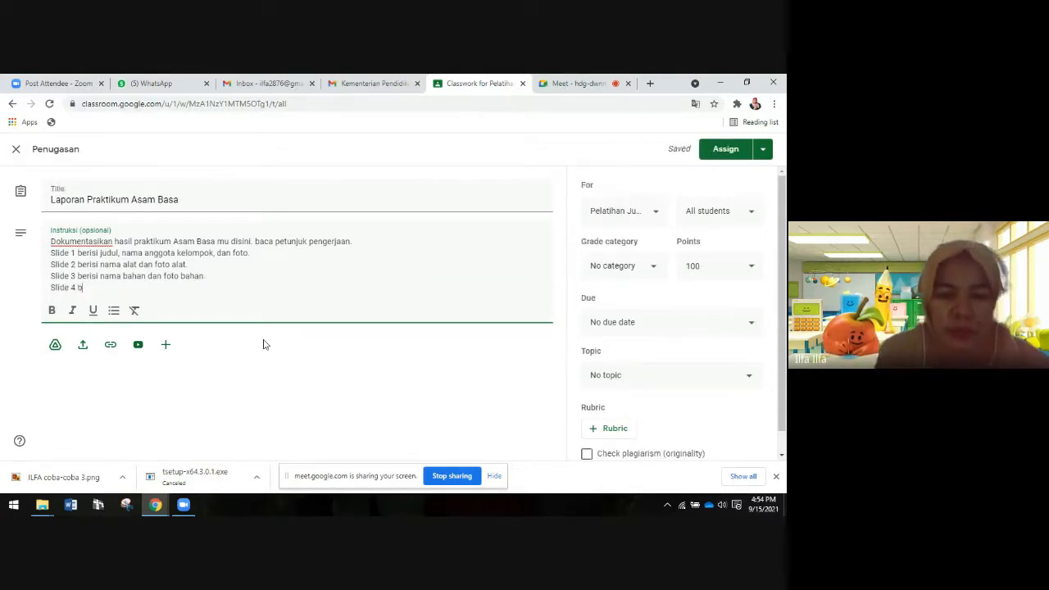
{"action": "type", "text": "erisi"}
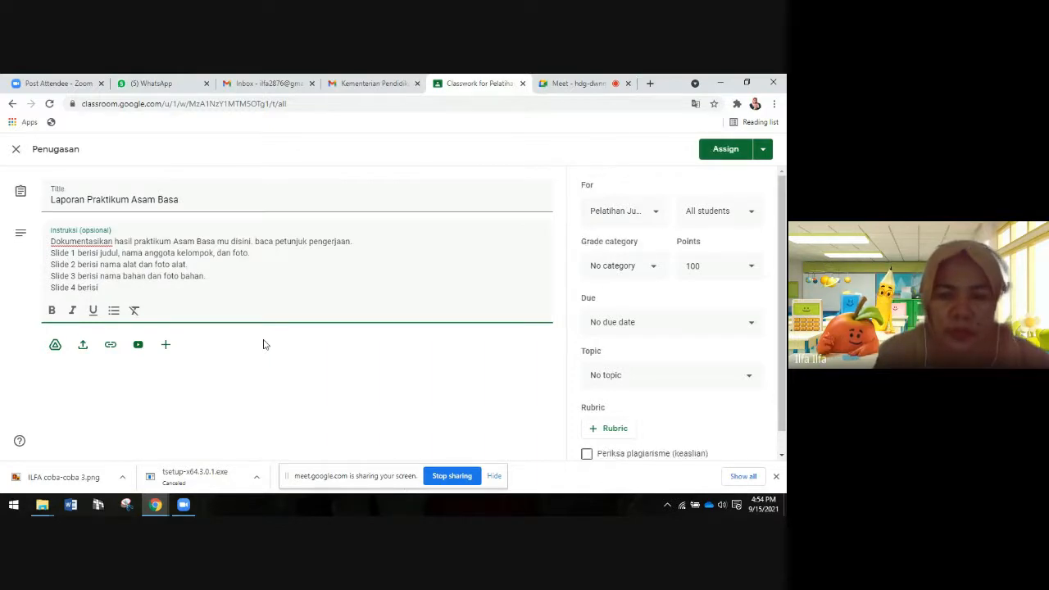
{"action": "type", "text": " prosedu"}
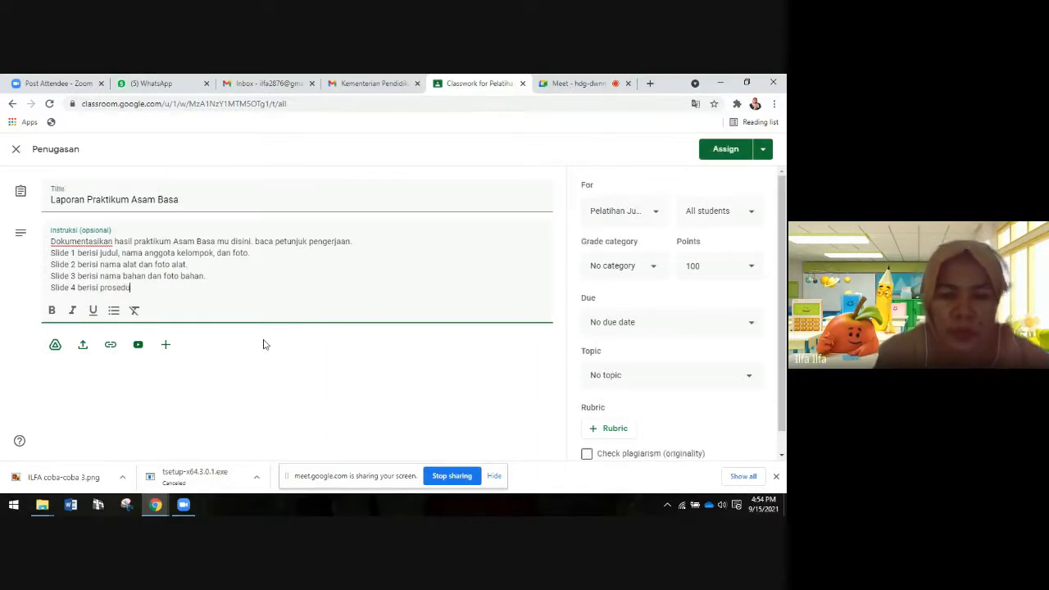
{"action": "type", "text": "r pengerjaan."}
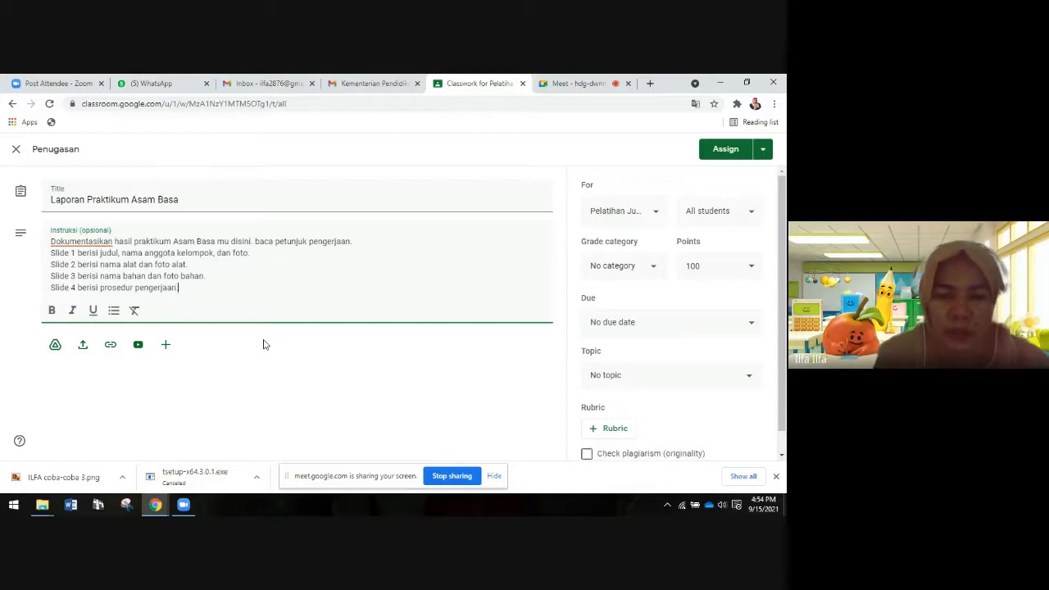
{"action": "key", "text": "Return"}
- Add an instruction line reading "slide 5 berisi tautan video ( link gdrive atau You Tube)"
{"action": "type", "text": "slide "}
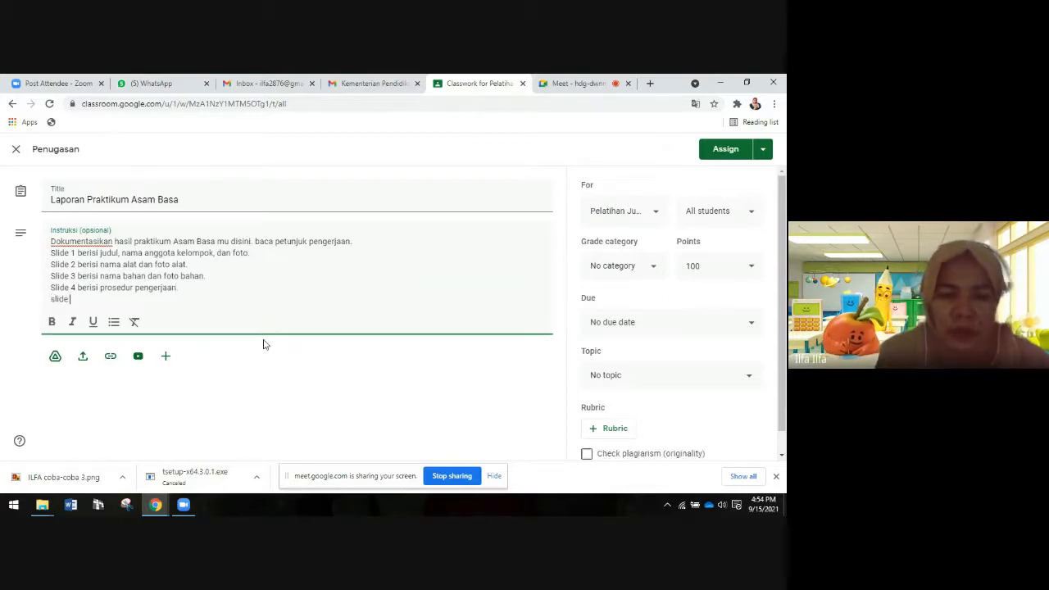
{"action": "type", "text": "5 berisi ta"}
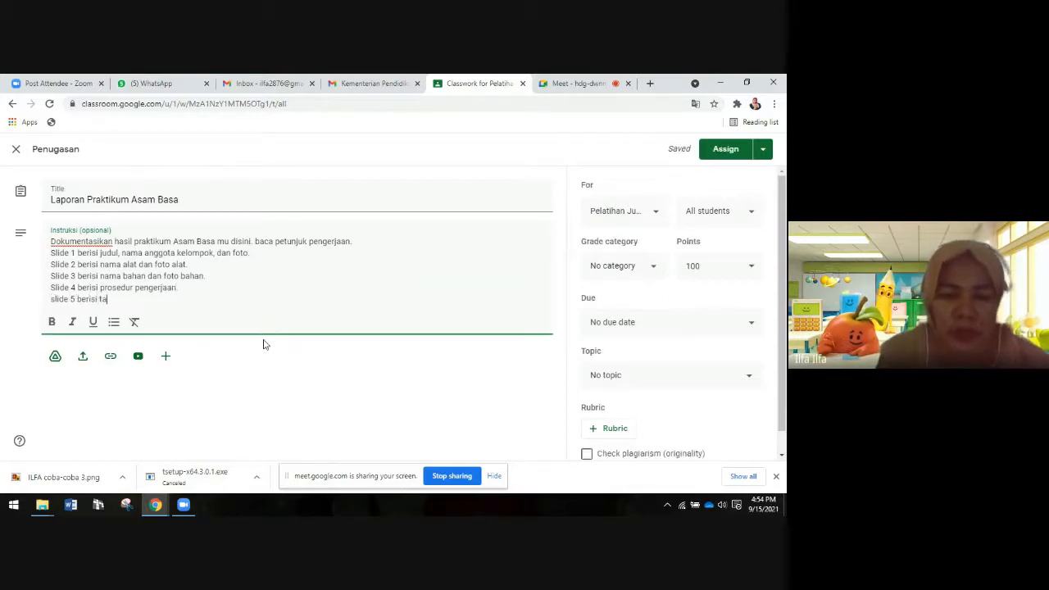
{"action": "type", "text": "utan video."}
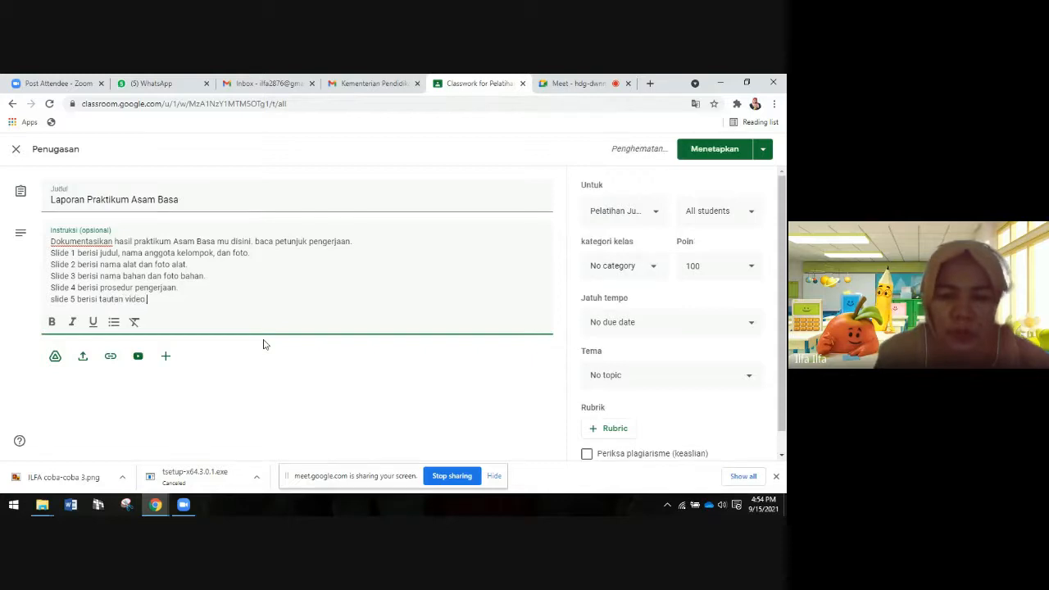
{"action": "key", "text": "BackSpace"}
{"action": "type", "text": " ( t"}
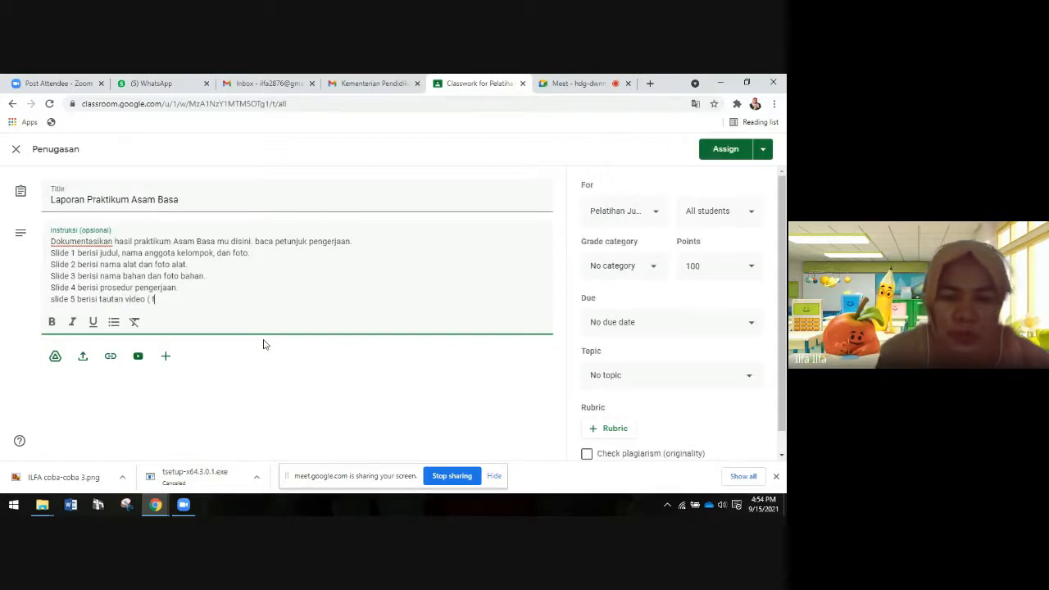
{"action": "type", "text": "link"}
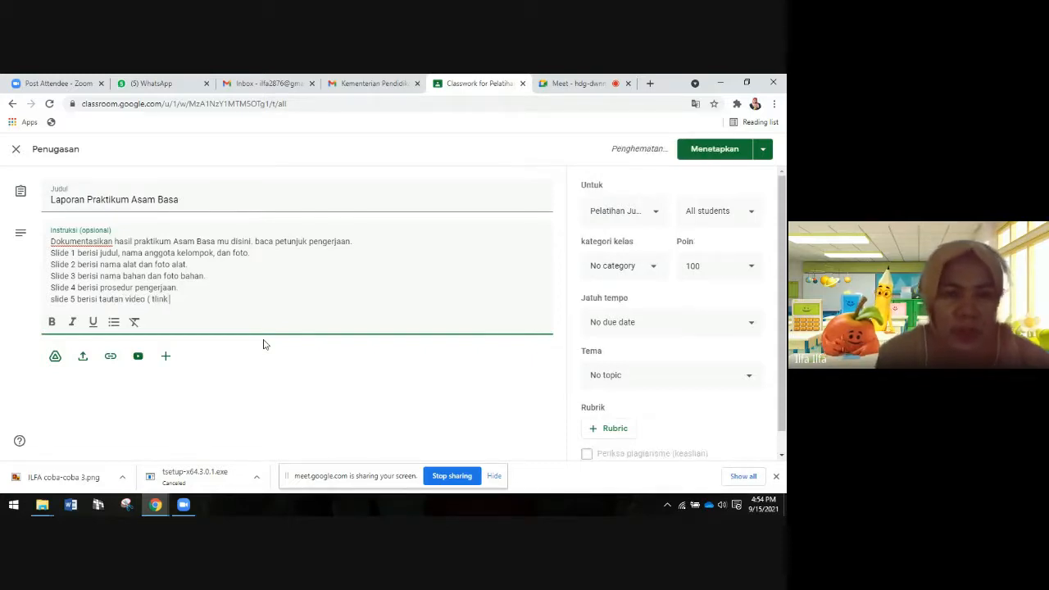
{"action": "key", "text": "BackSpace"}
{"action": "key", "text": "BackSpace"}
{"action": "key", "text": "BackSpace"}
{"action": "key", "text": "BackSpace"}
{"action": "key", "text": "BackSpace"}
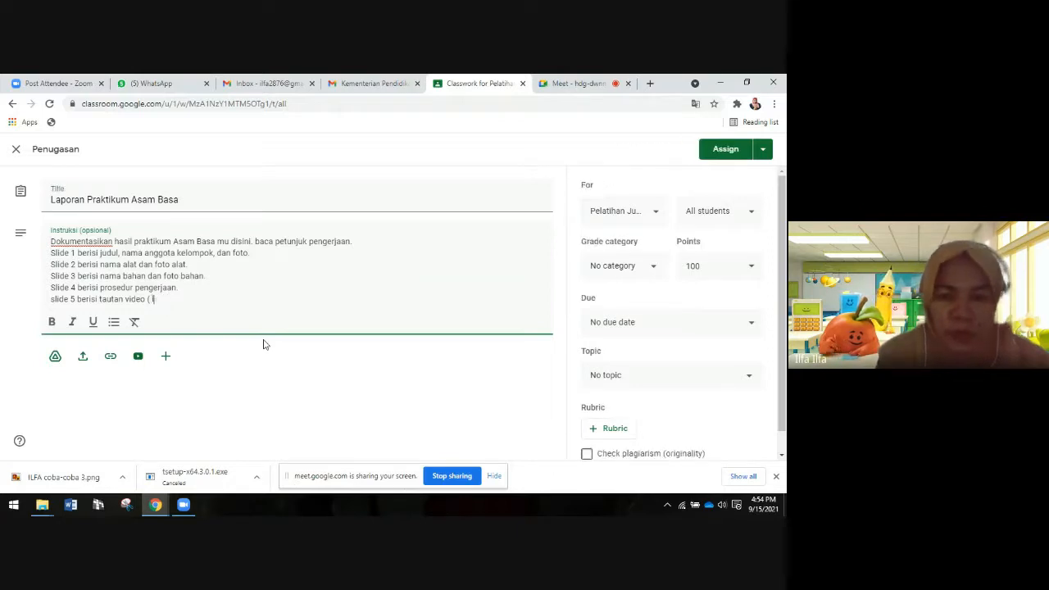
{"action": "type", "text": "link "}
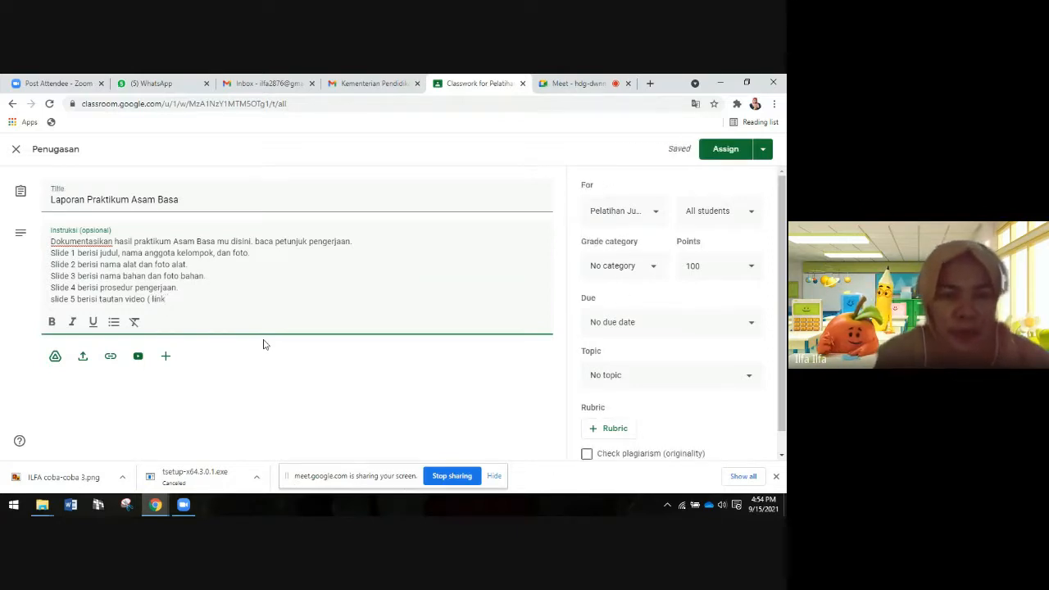
{"action": "type", "text": "gd"}
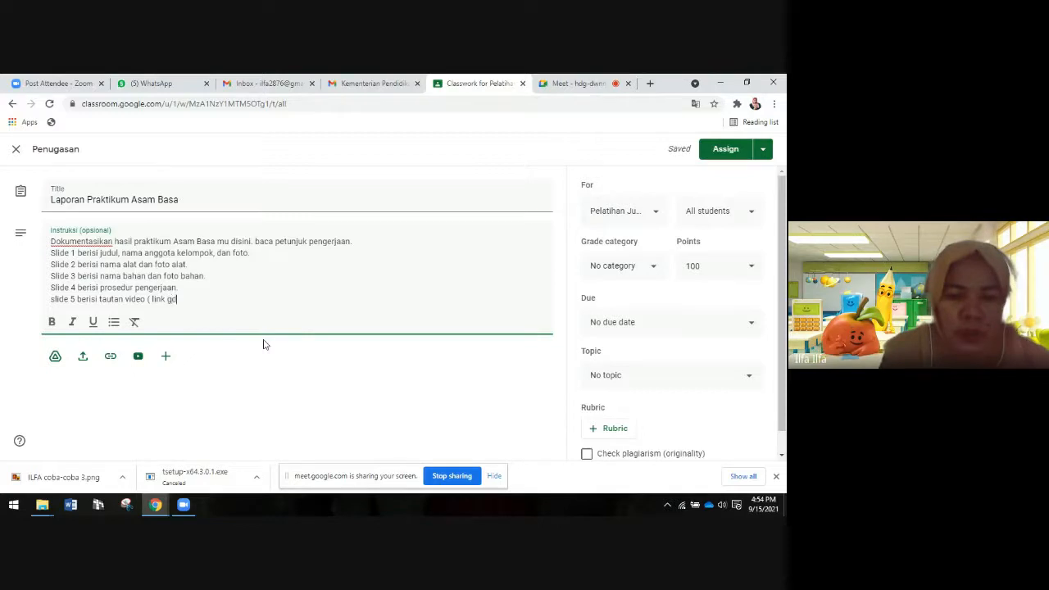
{"action": "type", "text": "rive atau "}
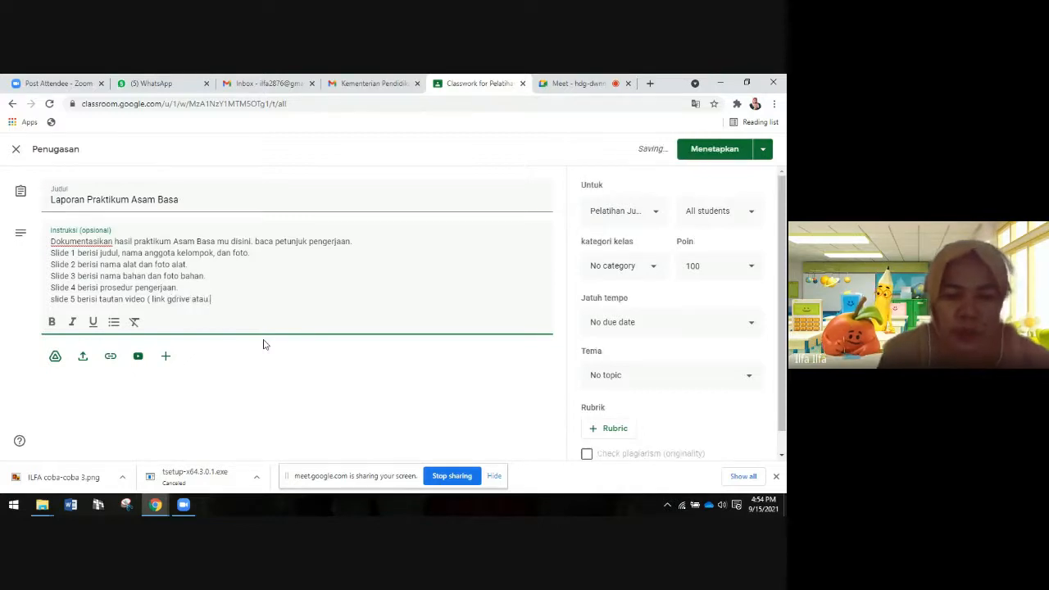
{"action": "type", "text": "Yo"}
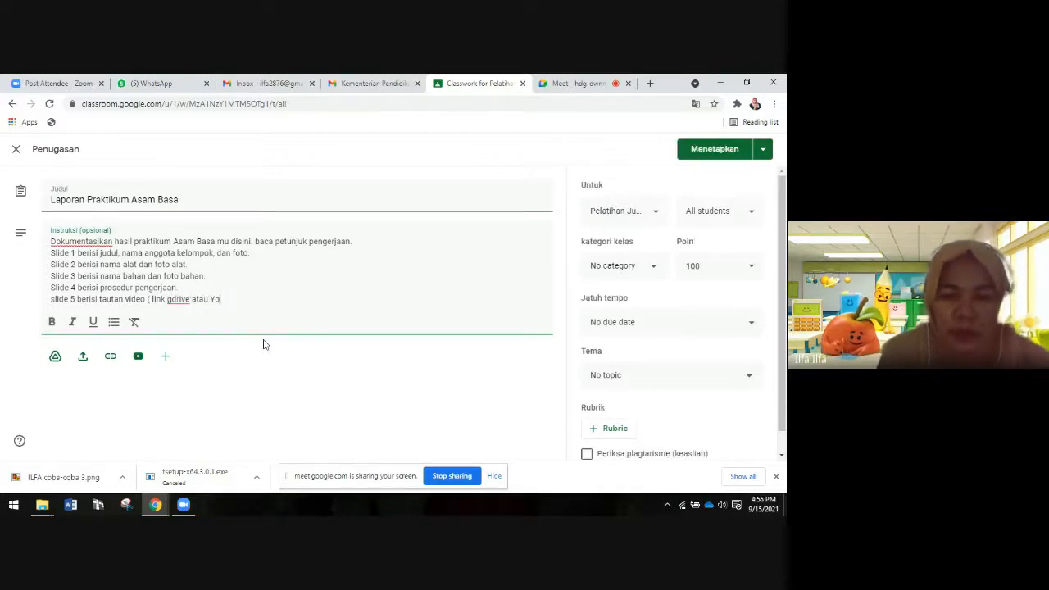
{"action": "type", "text": "u Tube)"}
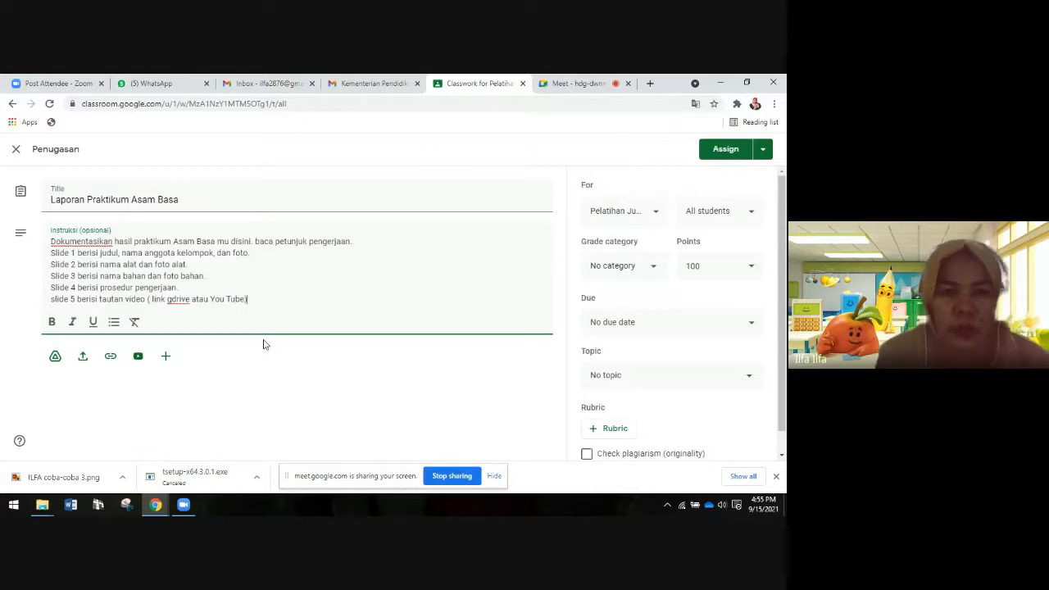
{"action": "key", "text": "Return"}
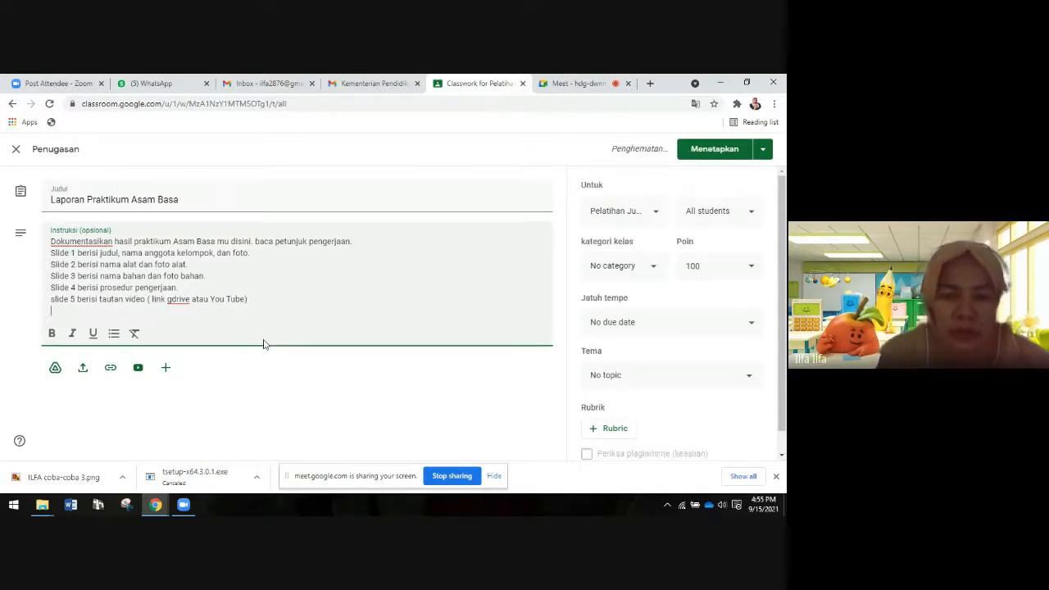
- Add an instruction line reading "slide 6 berisi ucapan terimakasih."
{"action": "type", "text": "slide"}
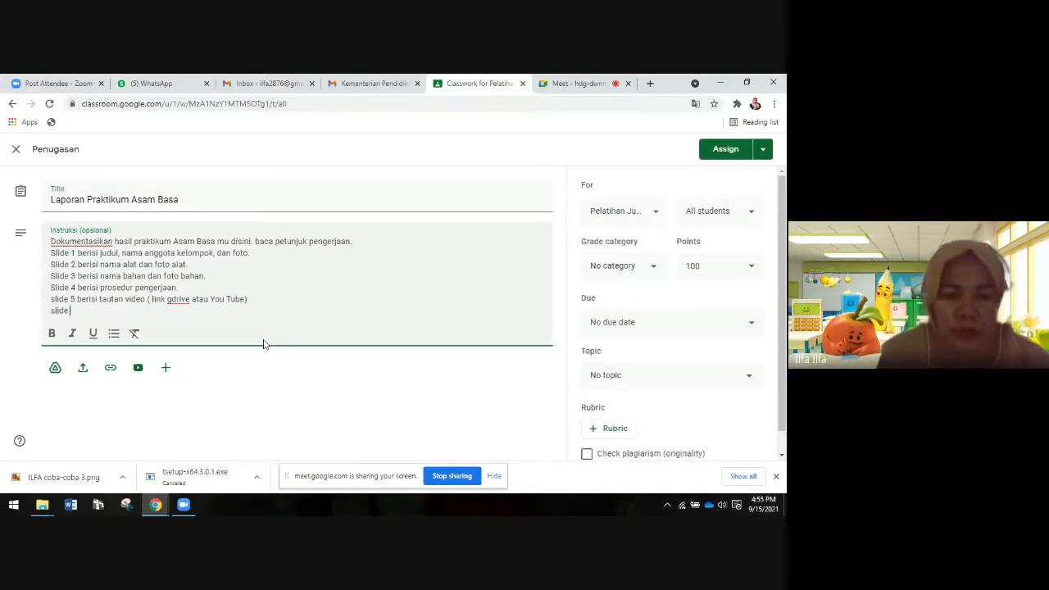
{"action": "type", "text": " 6 berisi "}
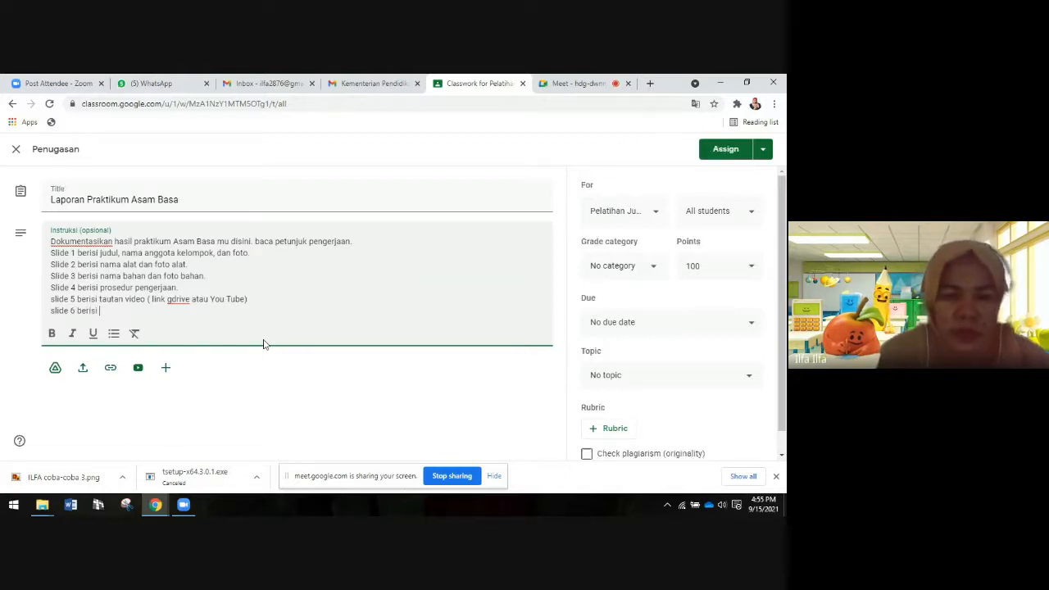
{"action": "type", "text": "ucapan terim"}
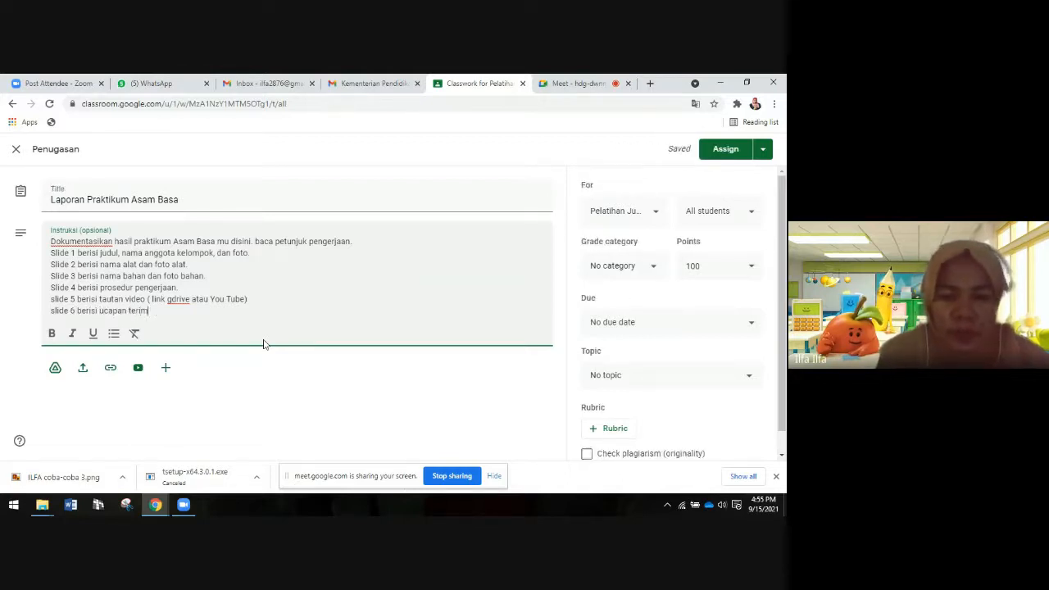
{"action": "type", "text": "akasih"}
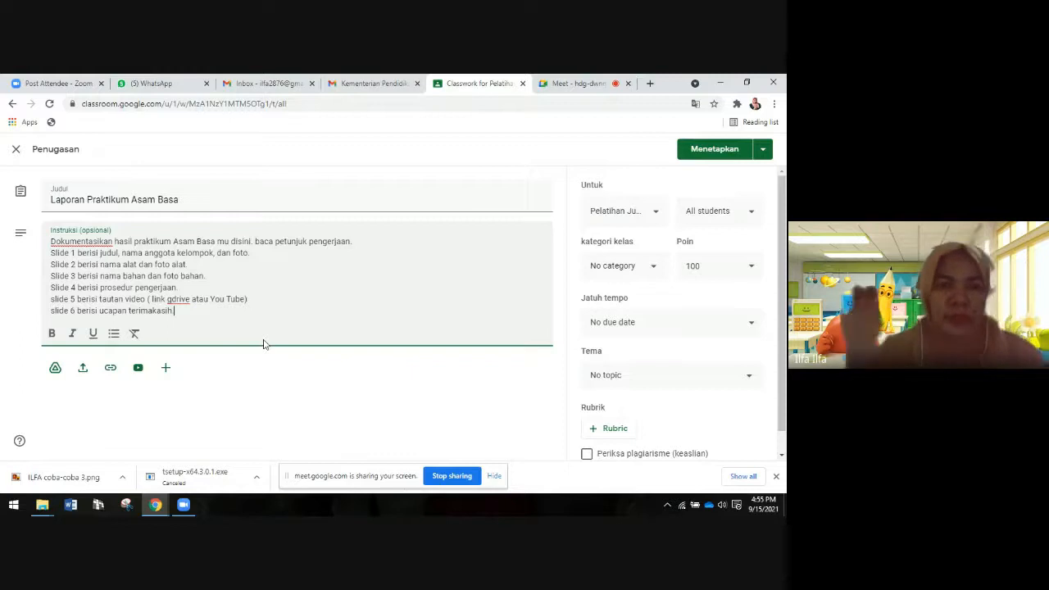
{"action": "type", "text": "."}
{"action": "key", "text": "Return"}
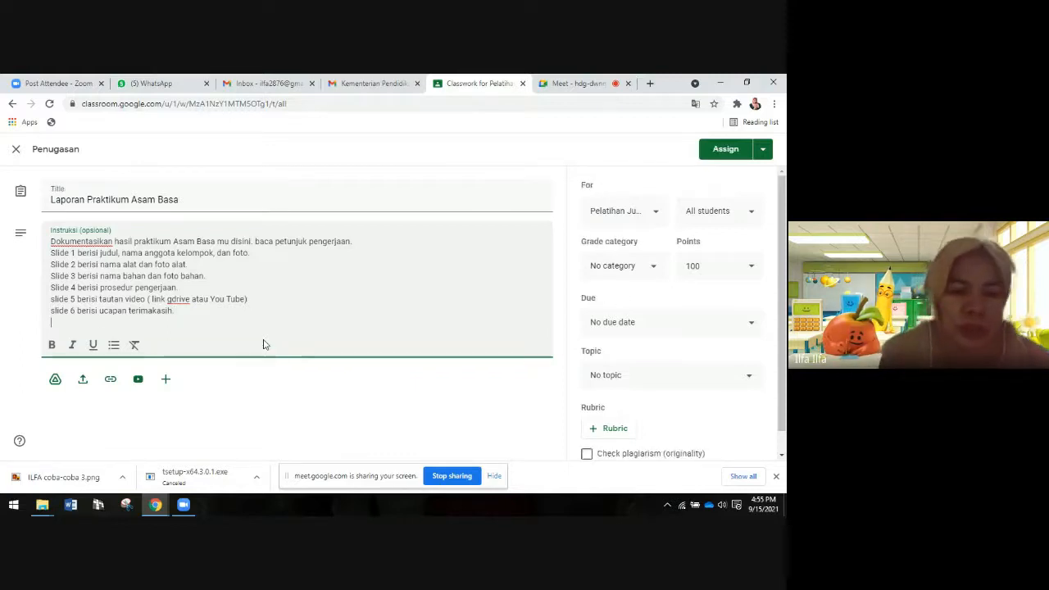
- Close the assignment instructions with the line "Selamat bekerja . Salam sehat. Semangat."
{"action": "type", "text": "Se"}
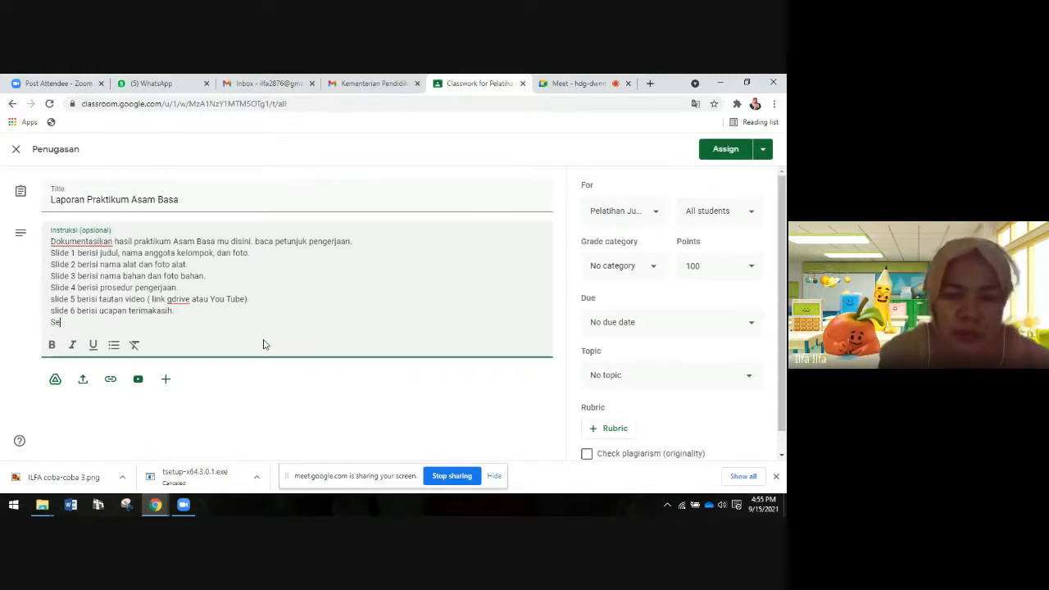
{"action": "type", "text": "lamat bel"}
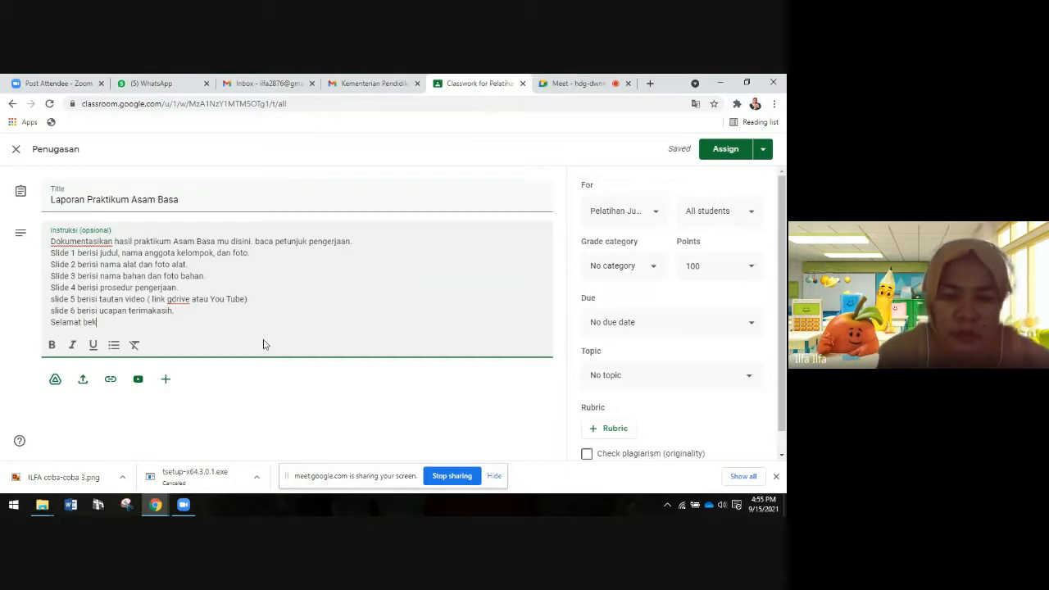
{"action": "type", "text": "erja  S"}
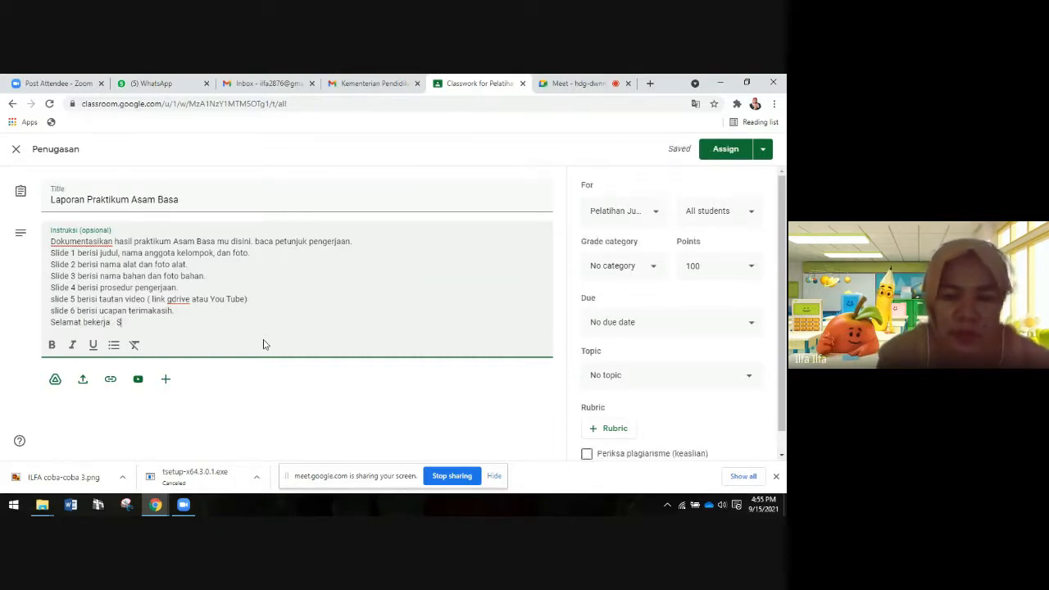
{"action": "type", "text": "alam sehat"}
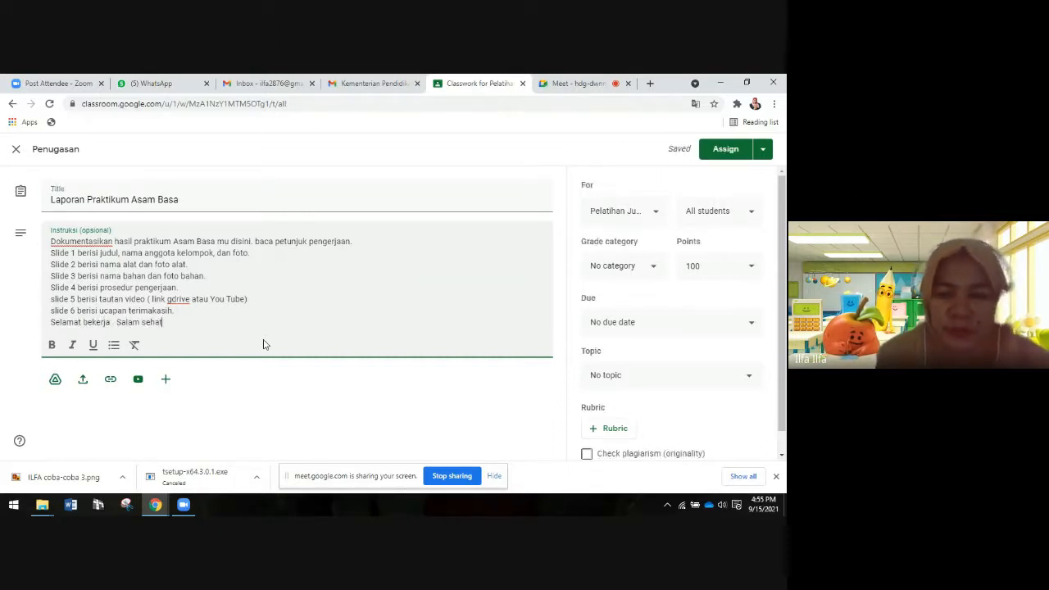
{"action": "type", "text": ". Sema"}
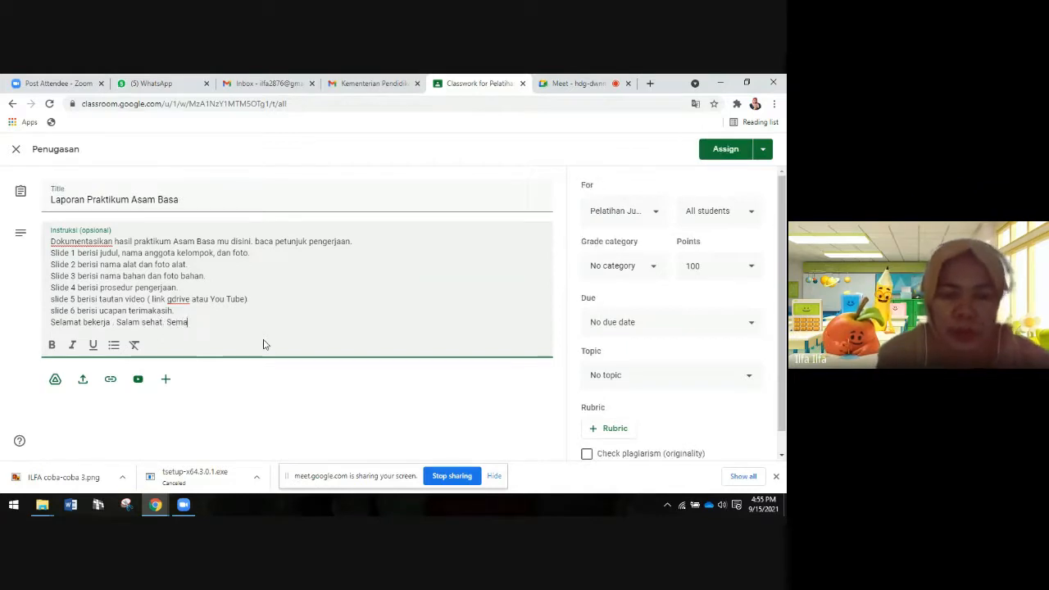
{"action": "type", "text": "ngat."}
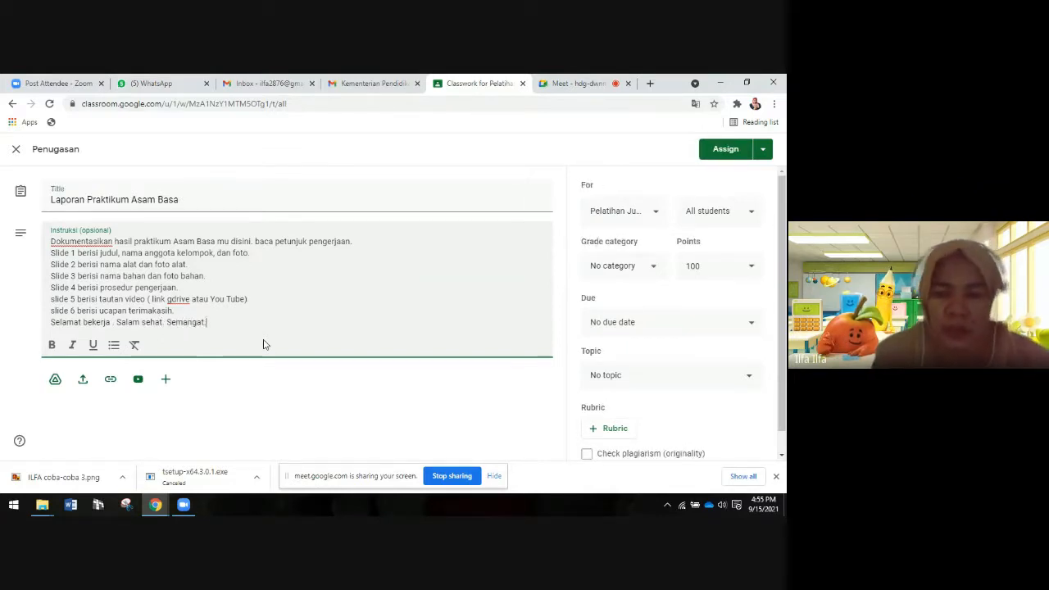
{"action": "key", "text": "Return"}
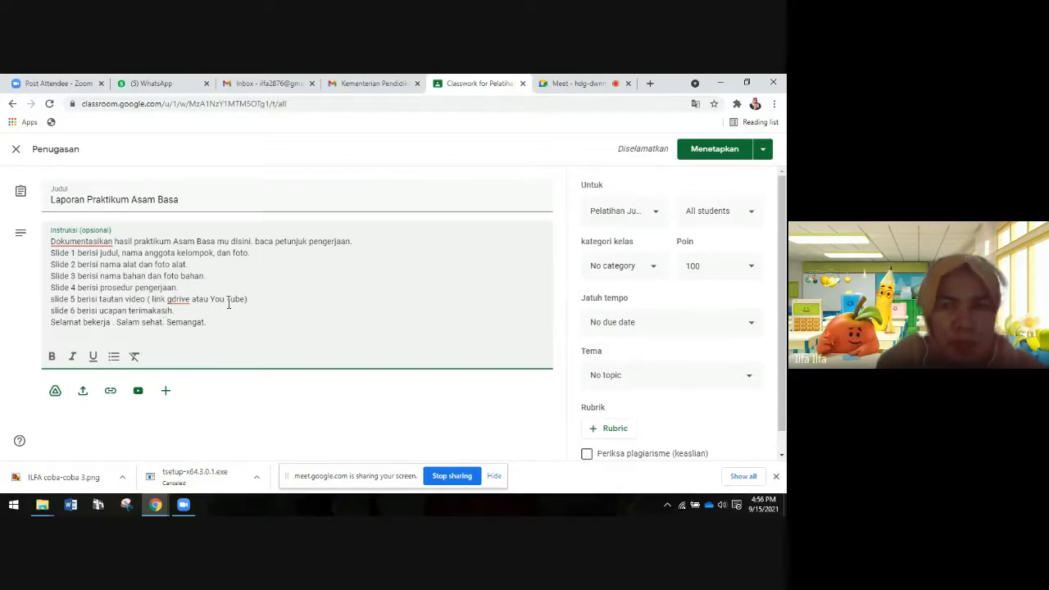
- Review which classes and which students the assignment can be given to, keeping the current selection
{"action": "left_click", "coordinate": [648, 217]}
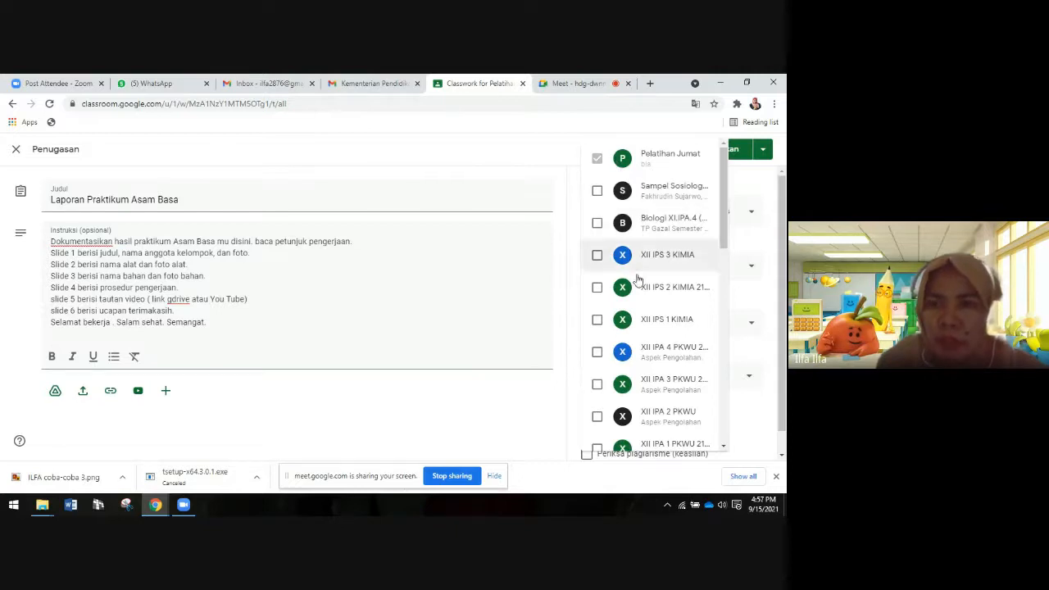
{"action": "scroll", "coordinate": [608, 439], "scroll_direction": "down", "scroll_amount": 1}
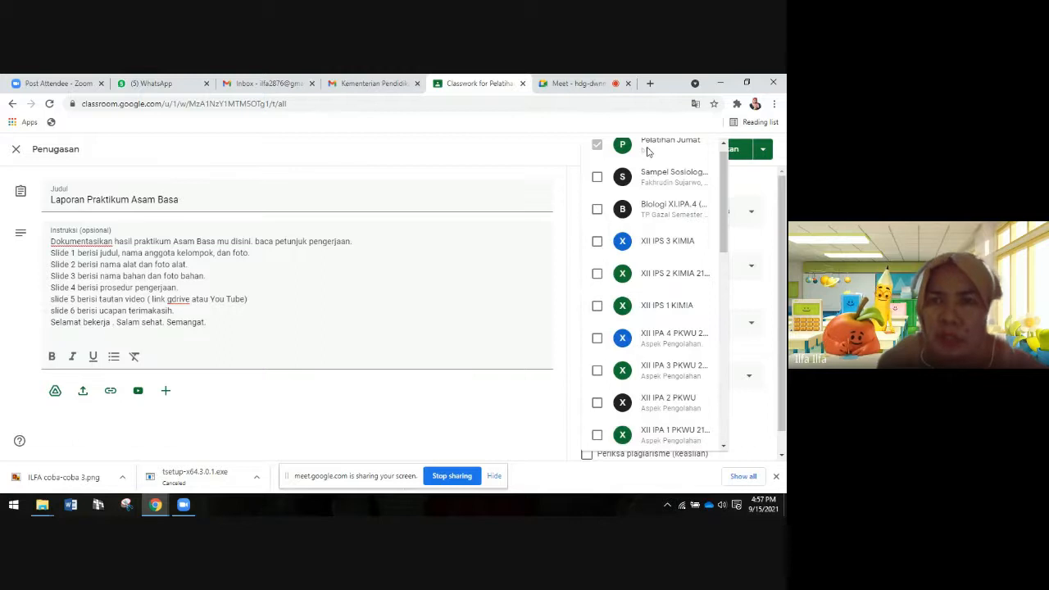
{"action": "left_click", "coordinate": [542, 154]}
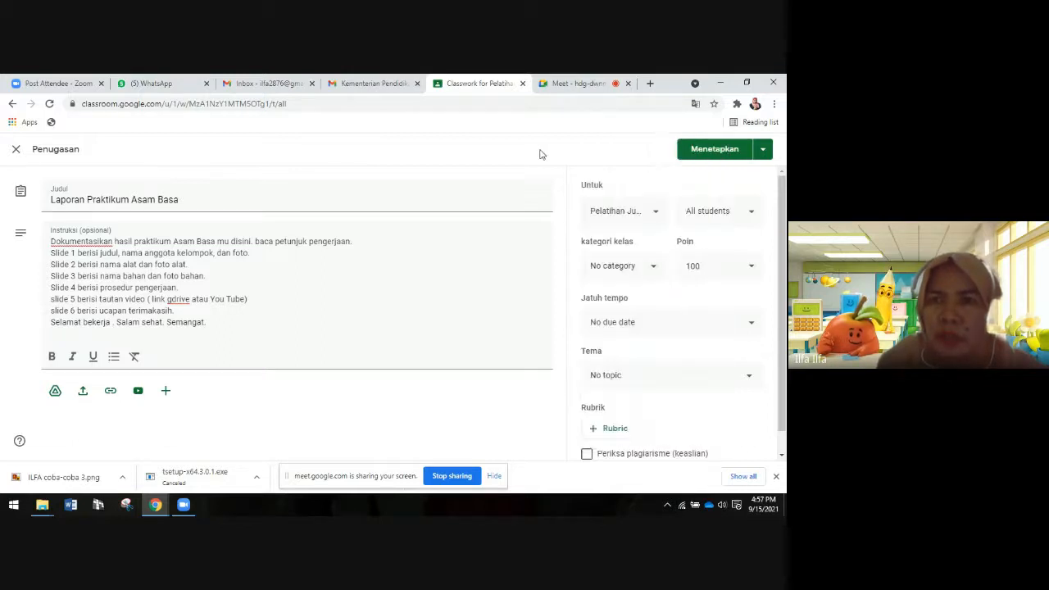
{"action": "left_click", "coordinate": [748, 217]}
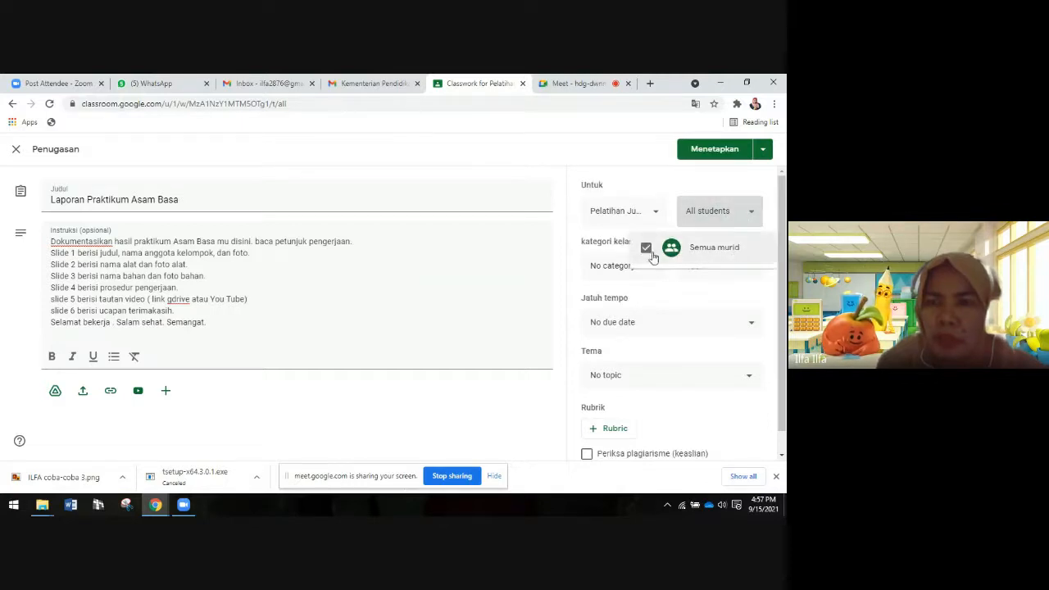
{"action": "left_click", "coordinate": [751, 219]}
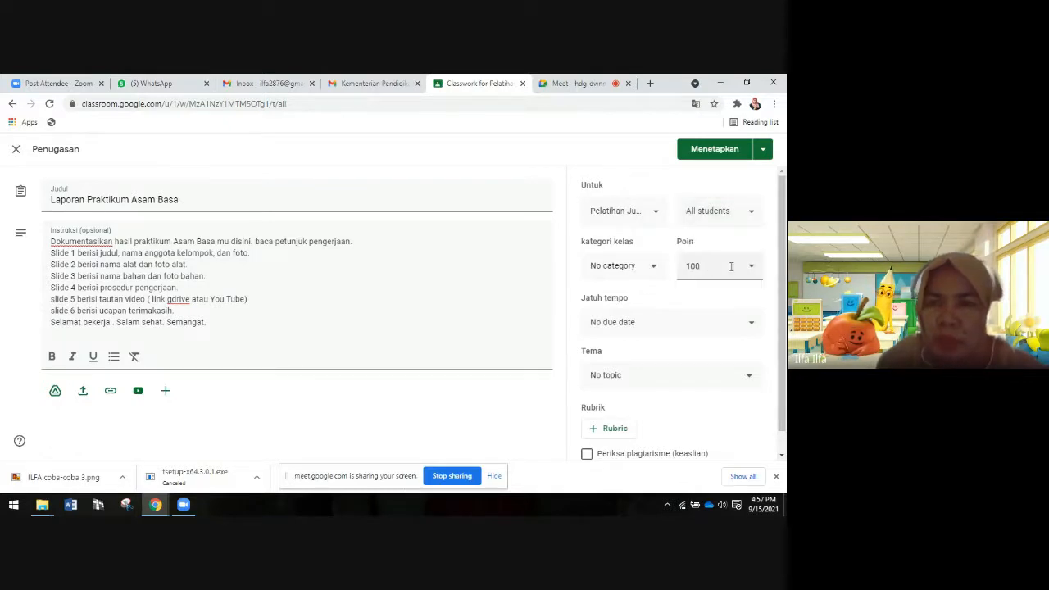
- Set the assignment's grade category to Tugas
{"action": "left_click", "coordinate": [653, 273]}
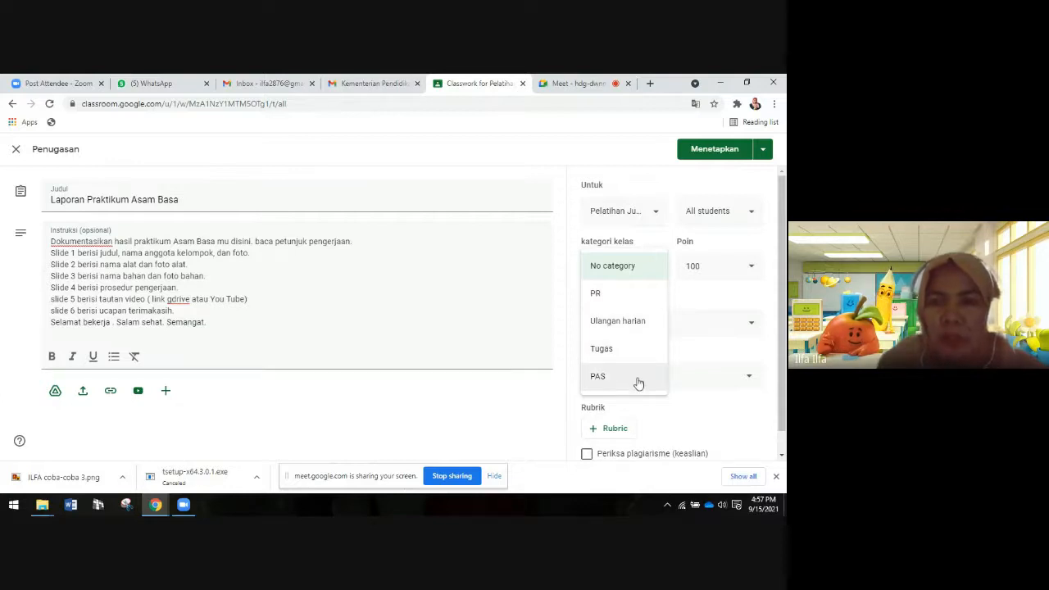
{"action": "left_click", "coordinate": [637, 266]}
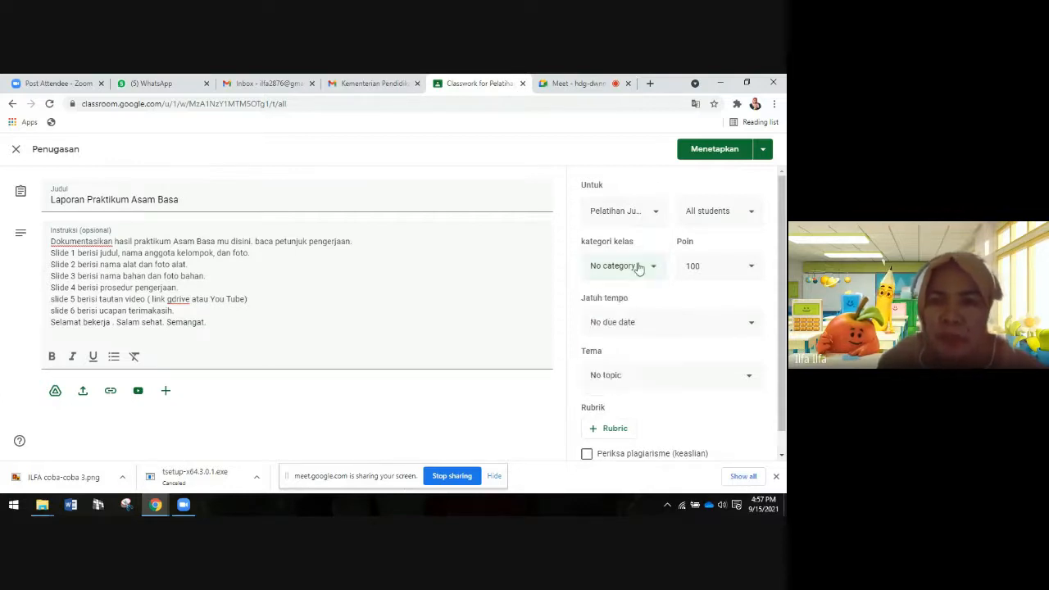
{"action": "left_click", "coordinate": [639, 267]}
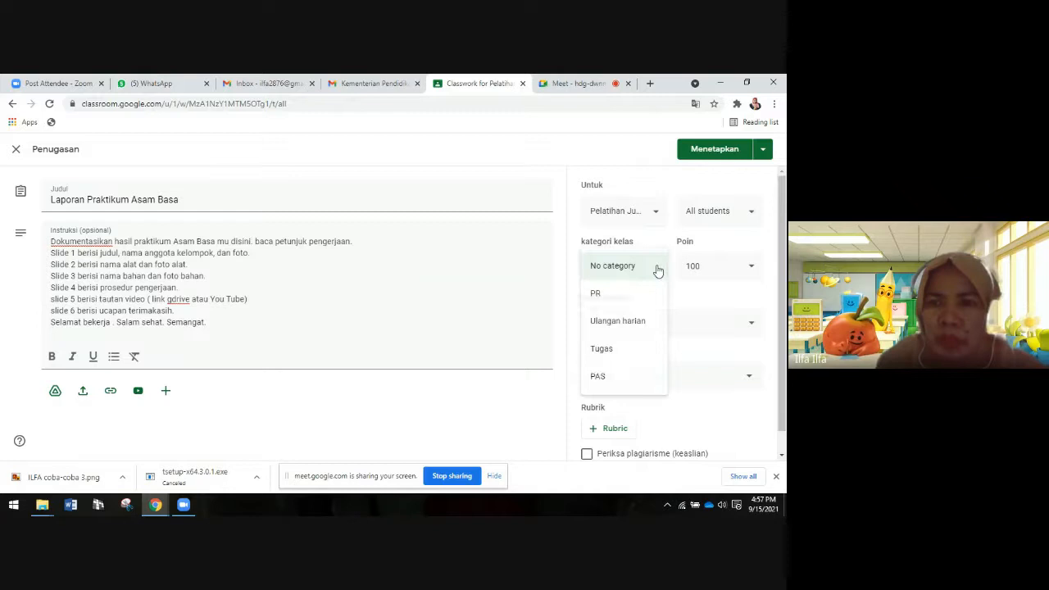
{"action": "left_click", "coordinate": [637, 352]}
- Set the assignment's due date to Sep 30, 2021 and file it under the topic KD 3.1 Peranan Kimia dlm Kehidupan
{"action": "left_click", "coordinate": [679, 324]}
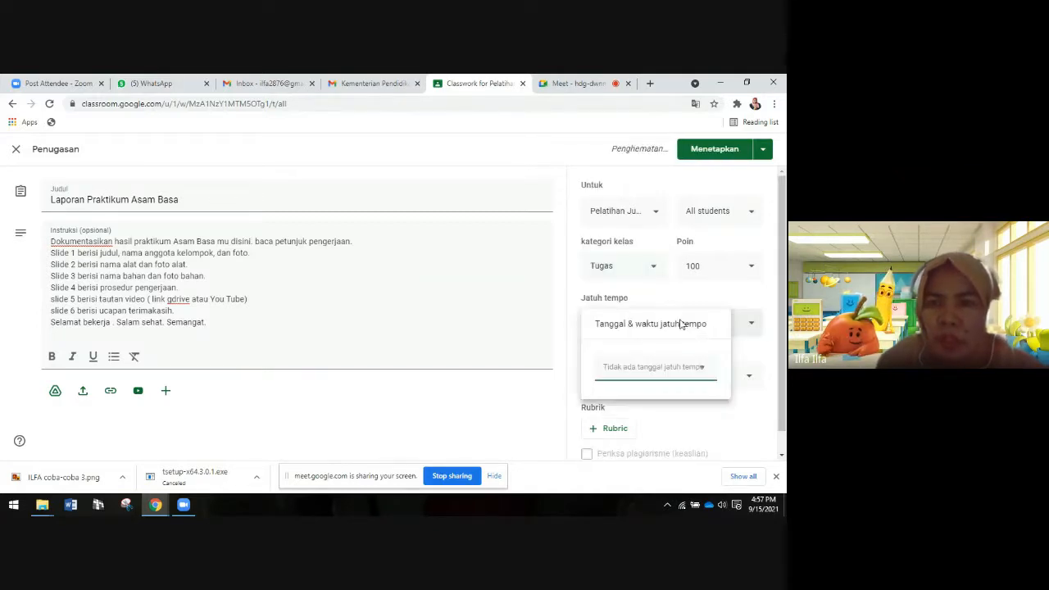
{"action": "left_click", "coordinate": [660, 368]}
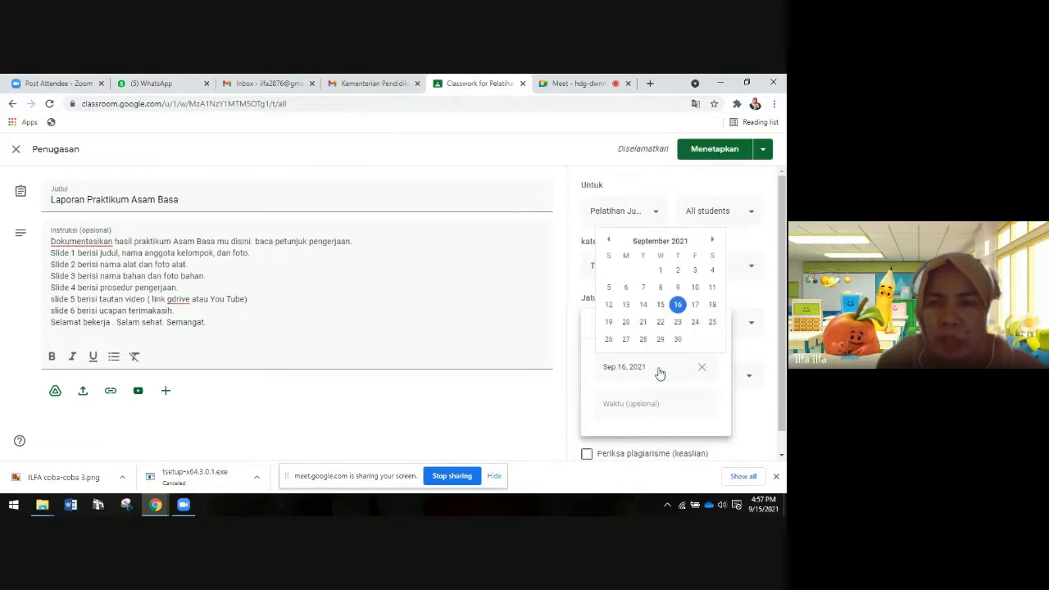
{"action": "left_click", "coordinate": [677, 339]}
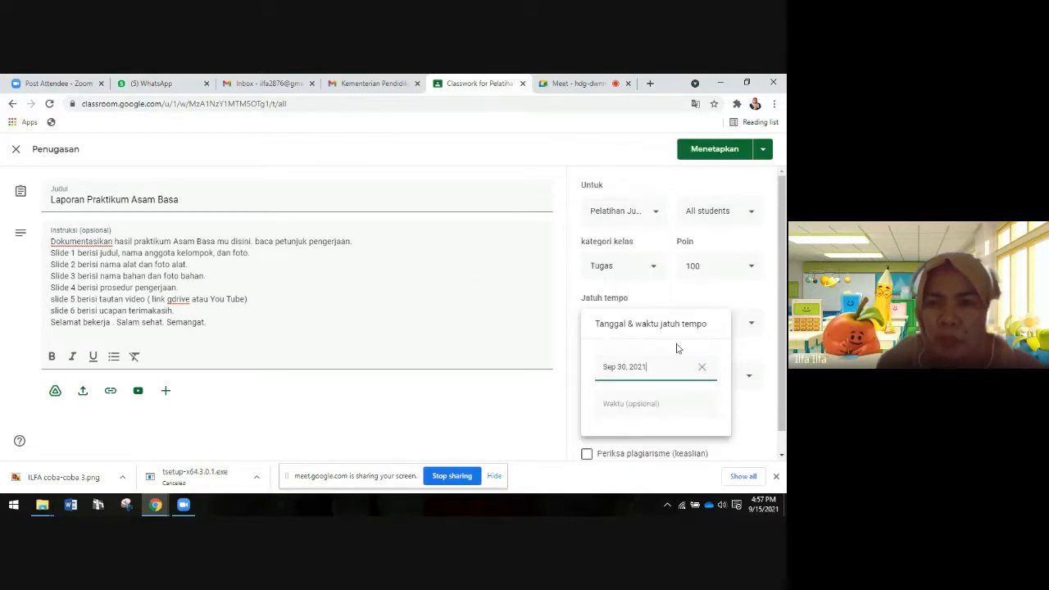
{"action": "left_click", "coordinate": [653, 403]}
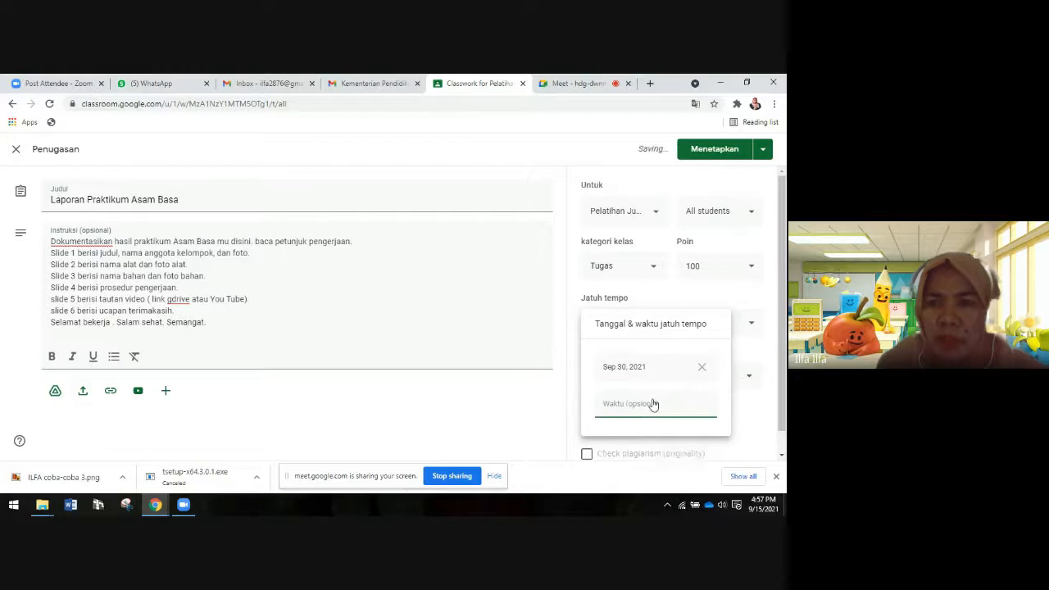
{"action": "left_click", "coordinate": [547, 344]}
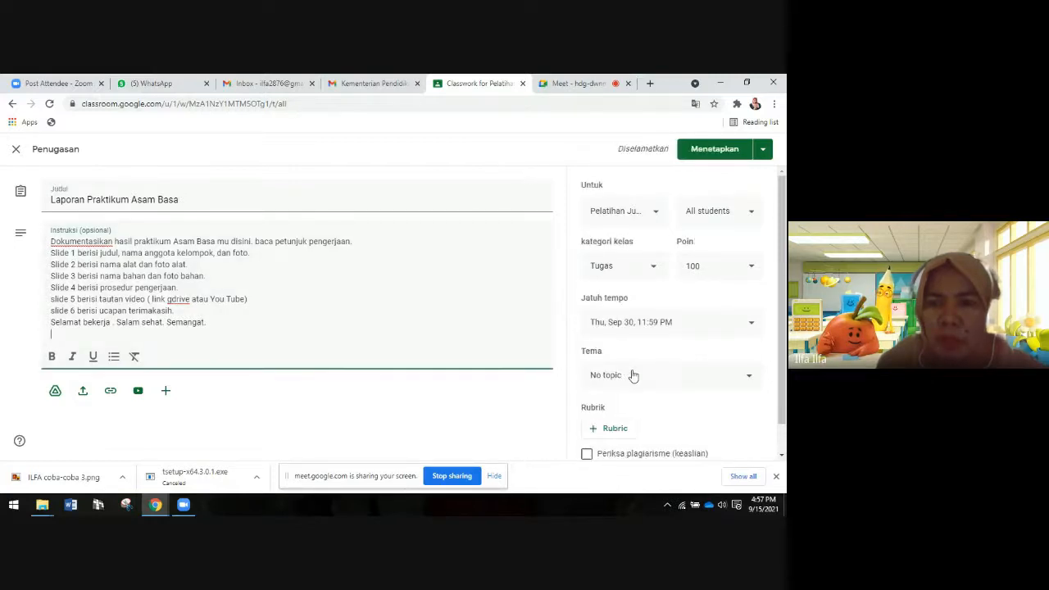
{"action": "left_click", "coordinate": [633, 375]}
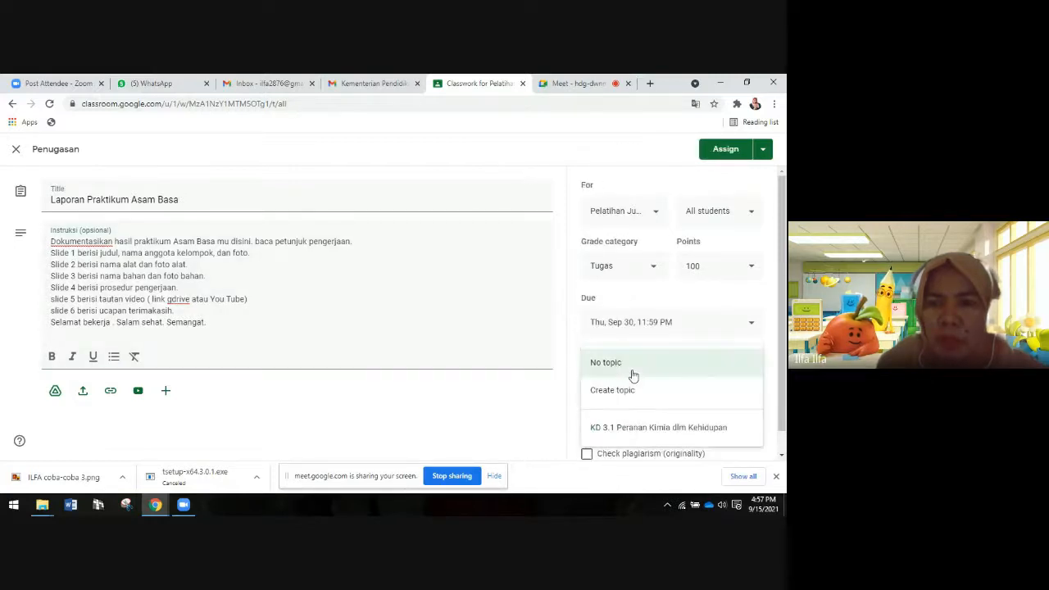
{"action": "left_click", "coordinate": [684, 430]}
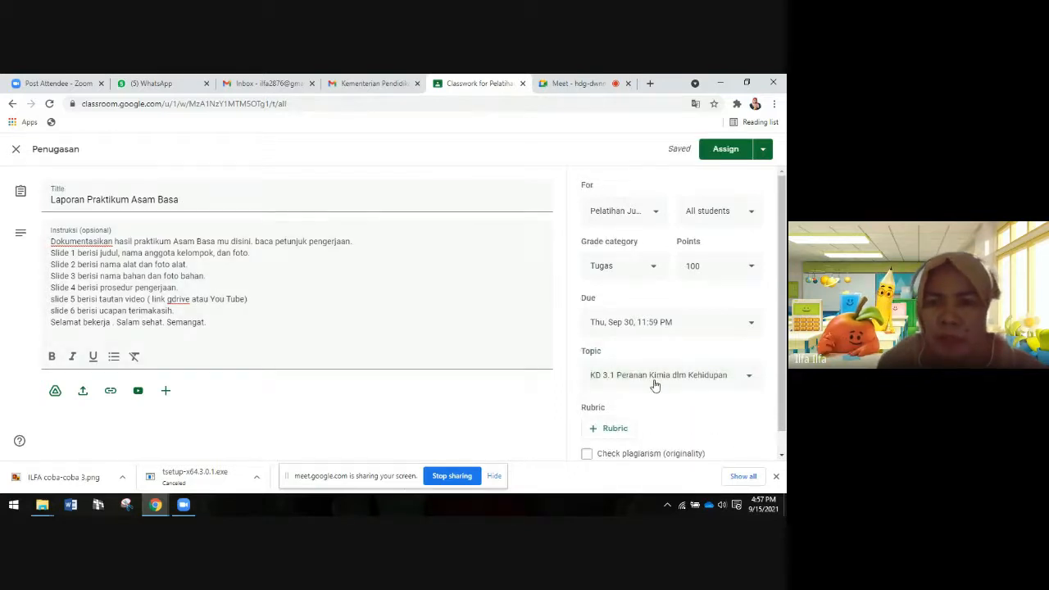
- Attach a new Google Slides presentation to the assignment and have a copy made for each student
{"action": "scroll", "coordinate": [651, 386], "scroll_direction": "down", "scroll_amount": 1}
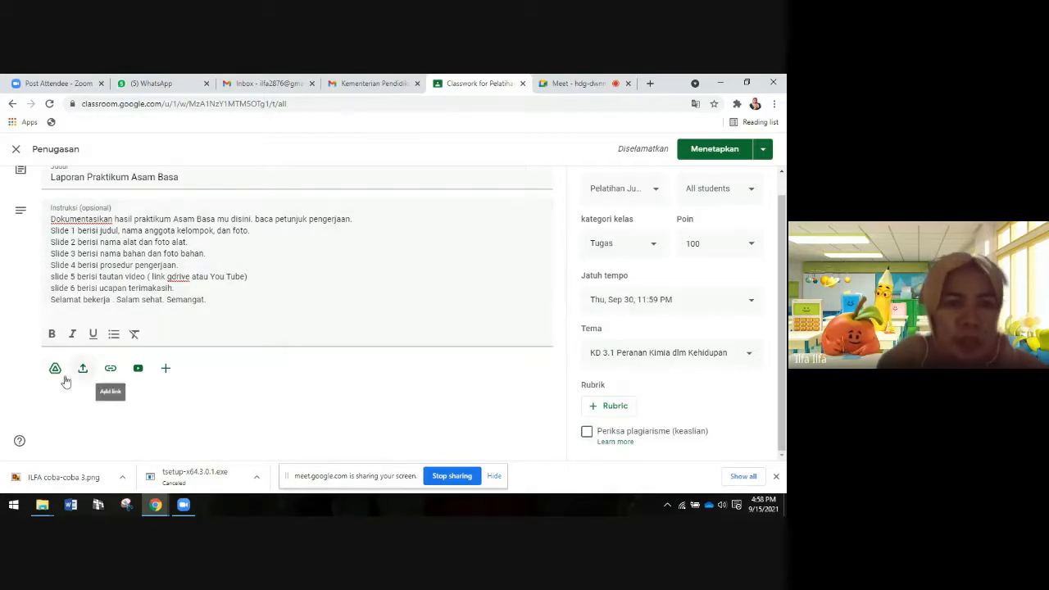
{"action": "left_click", "coordinate": [165, 368]}
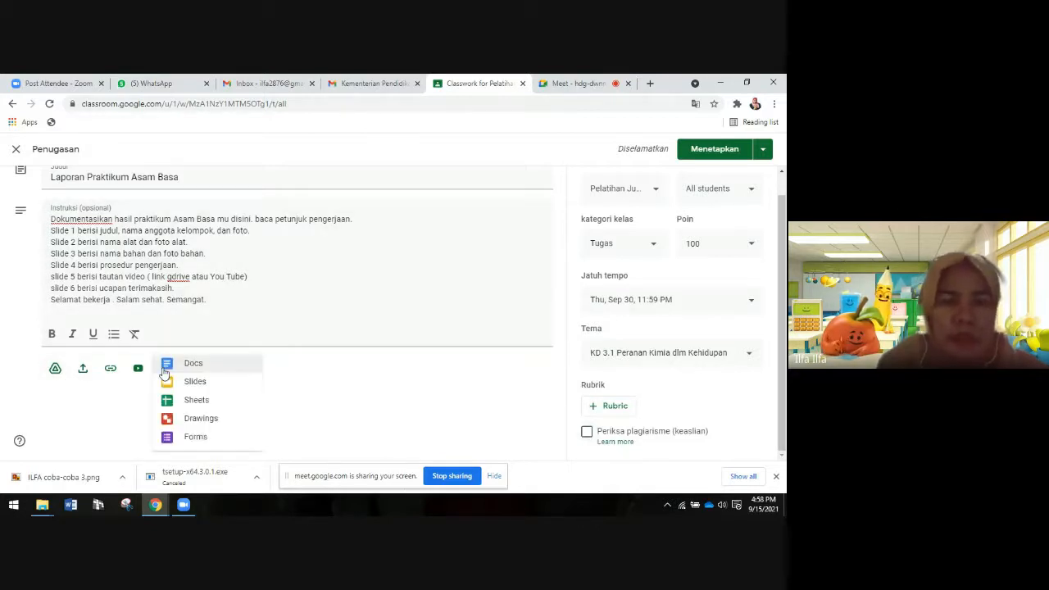
{"action": "left_click", "coordinate": [193, 382]}
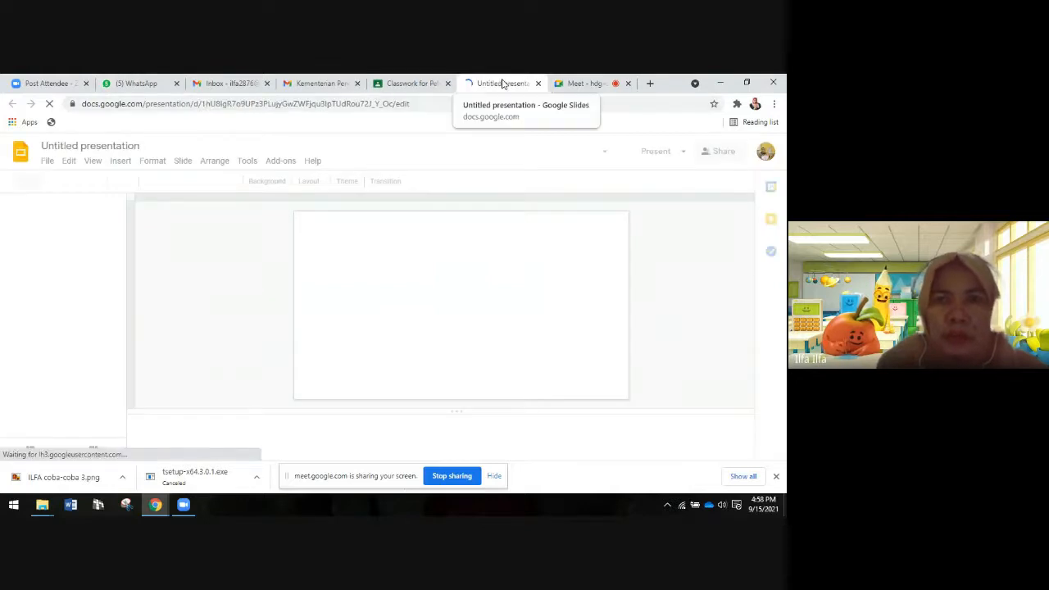
{"action": "left_click", "coordinate": [412, 82]}
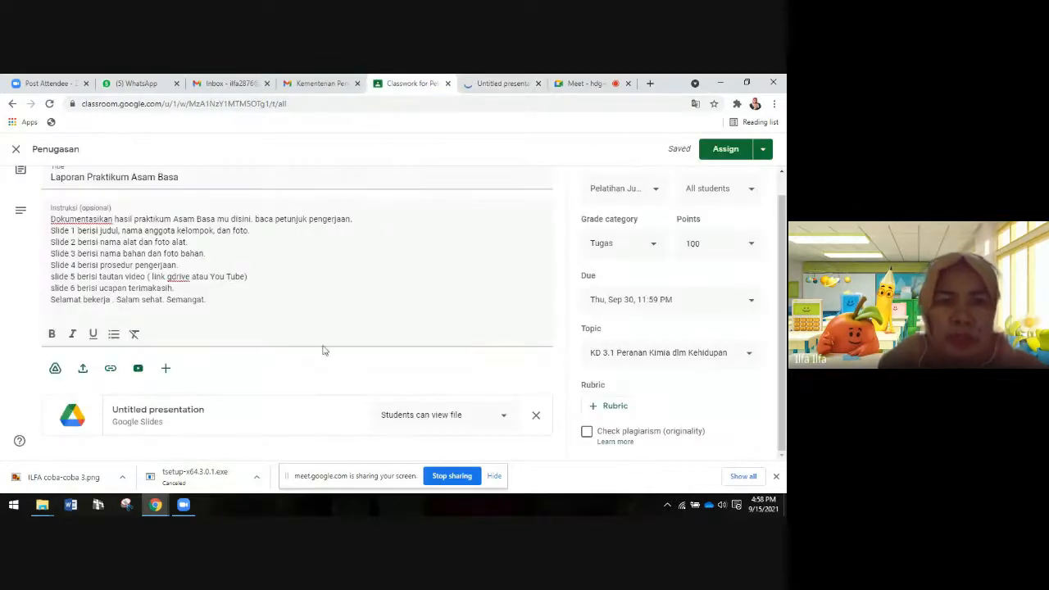
{"action": "left_click", "coordinate": [504, 418]}
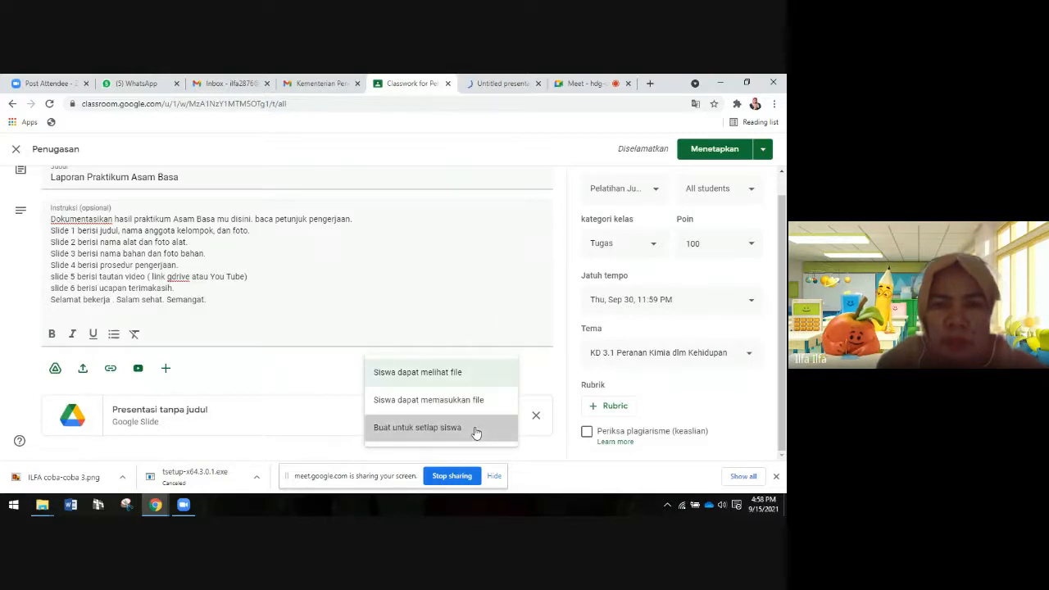
{"action": "left_click", "coordinate": [476, 428]}
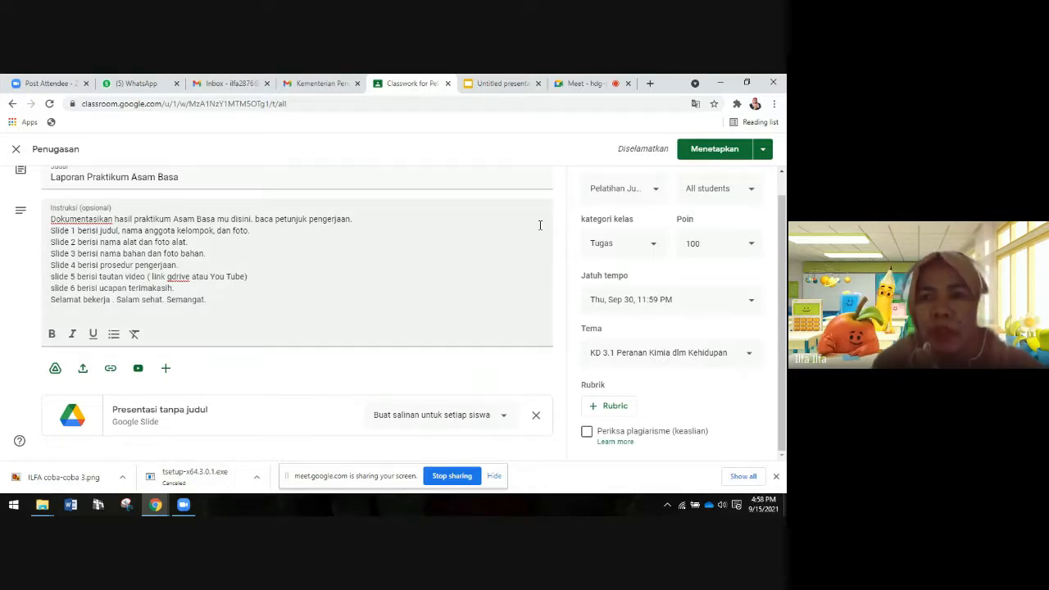
- Delete the subtitle and title placeholders from the first slide of the attached presentation
{"action": "left_click", "coordinate": [503, 81]}
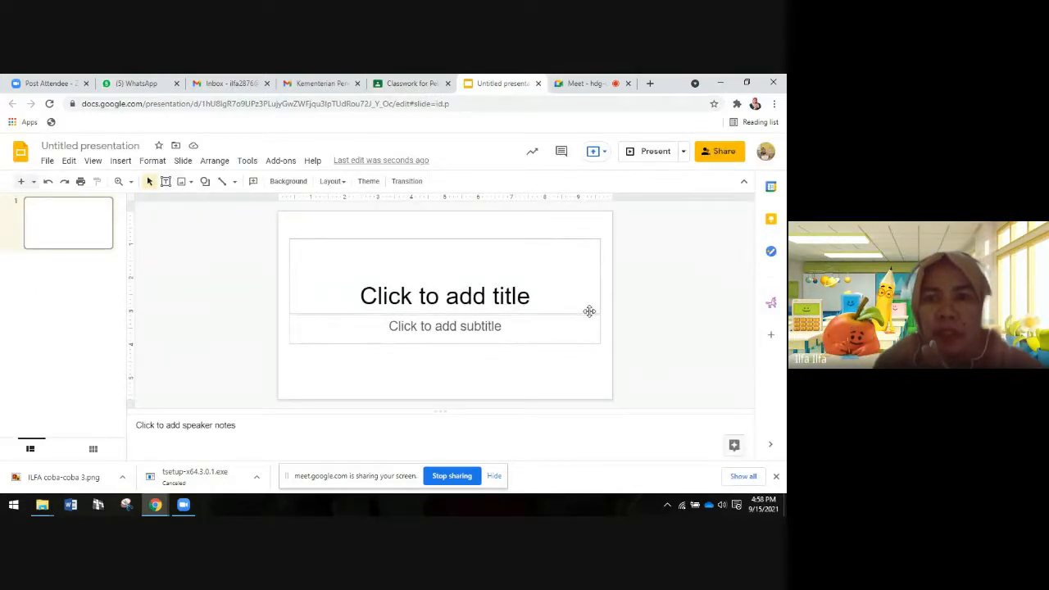
{"action": "left_click", "coordinate": [590, 311]}
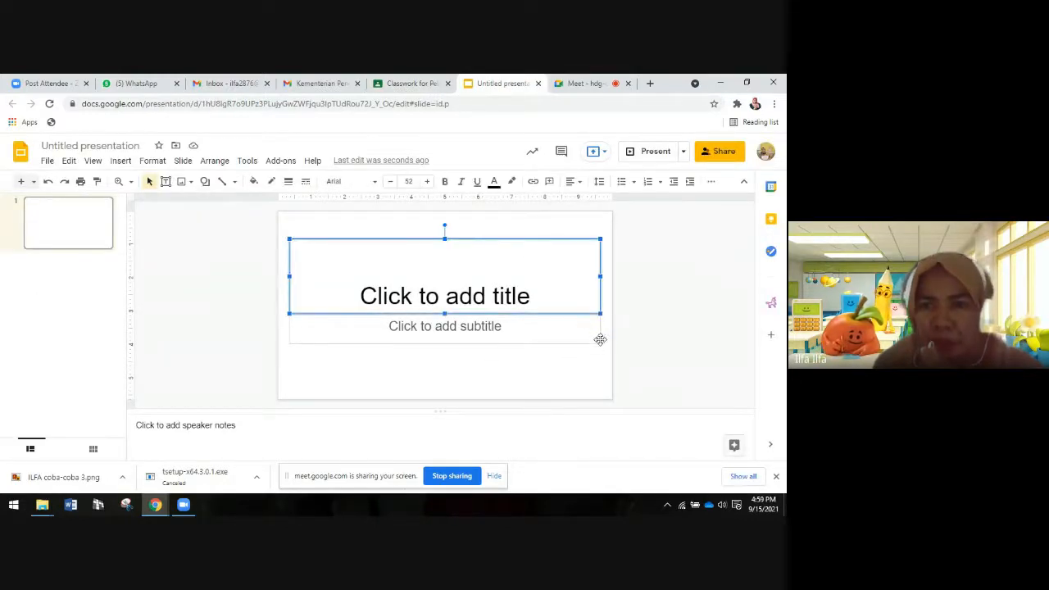
{"action": "left_click", "coordinate": [601, 343]}
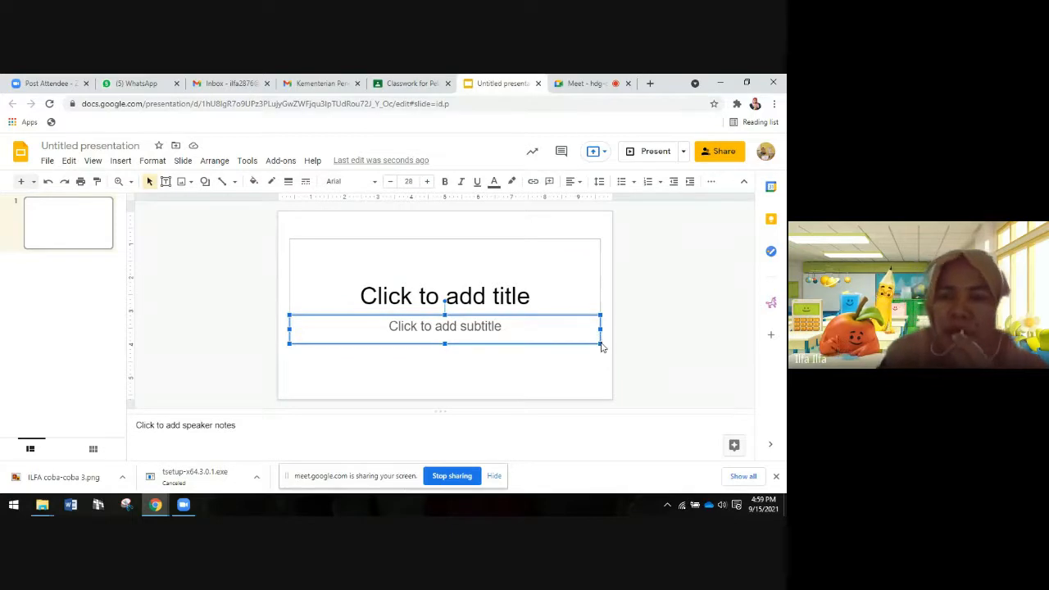
{"action": "key", "text": "Delete"}
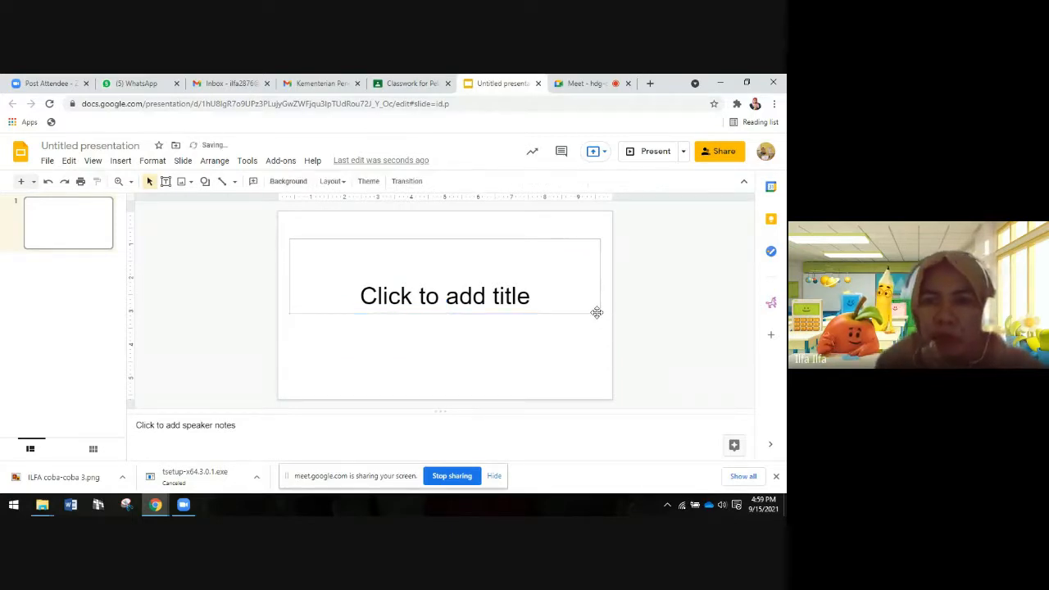
{"action": "left_click", "coordinate": [597, 312]}
{"action": "key", "text": "Delete"}
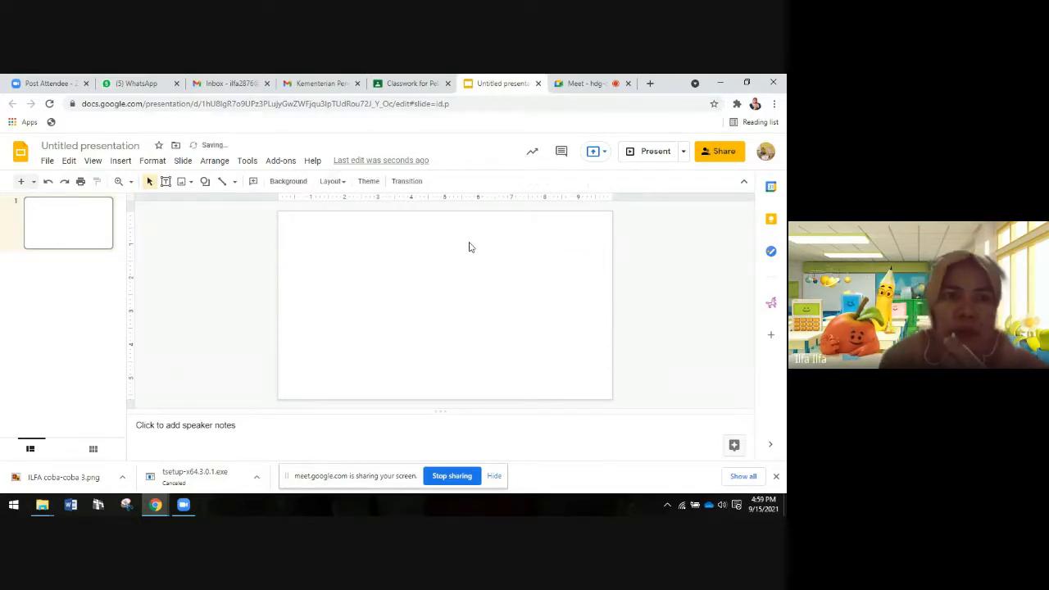
- Rename the presentation as "Lap Asam Basa"
{"action": "left_click", "coordinate": [139, 145]}
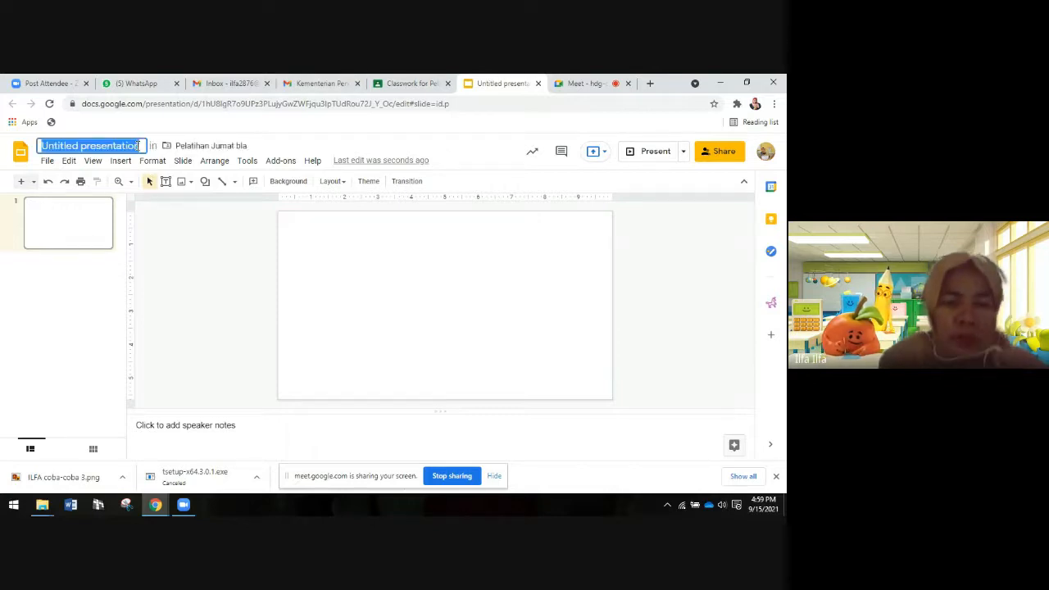
{"action": "type", "text": "La"}
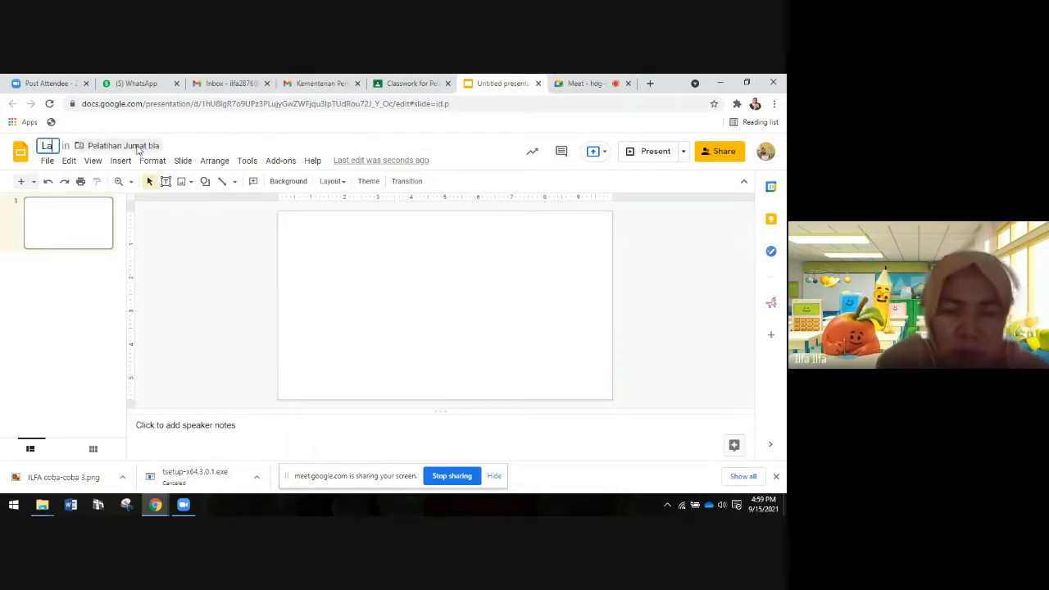
{"action": "type", "text": "p asa"}
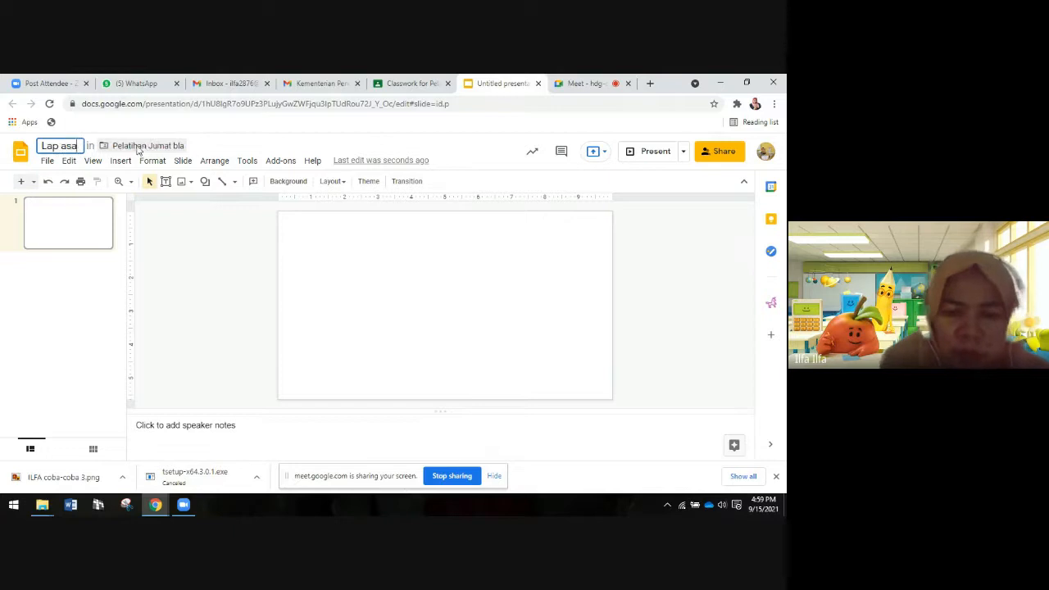
{"action": "type", "text": "m Basa"}
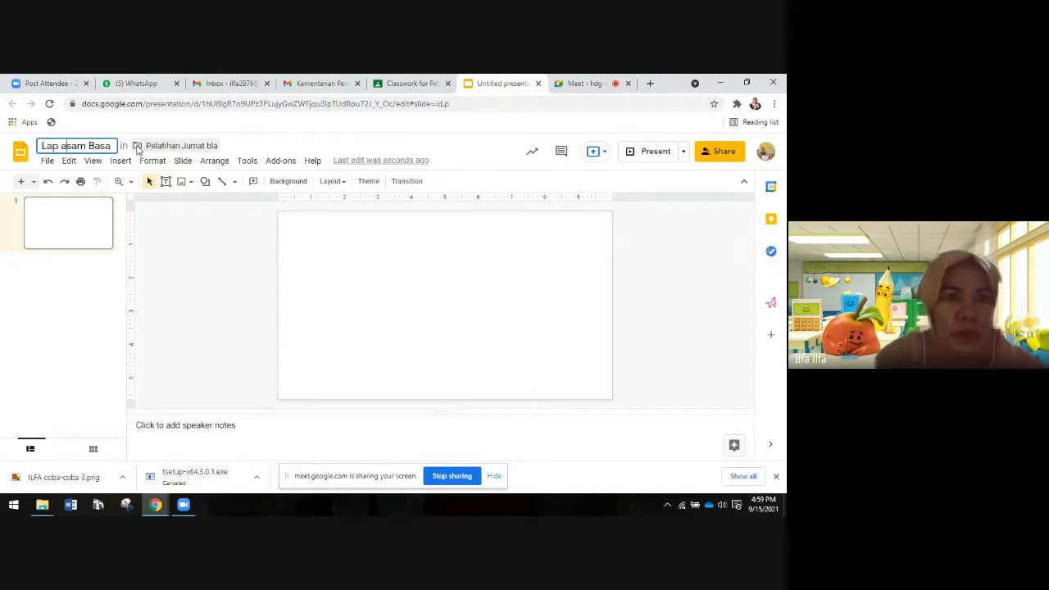
{"action": "key", "text": "BackSpace"}
{"action": "type", "text": "A"}
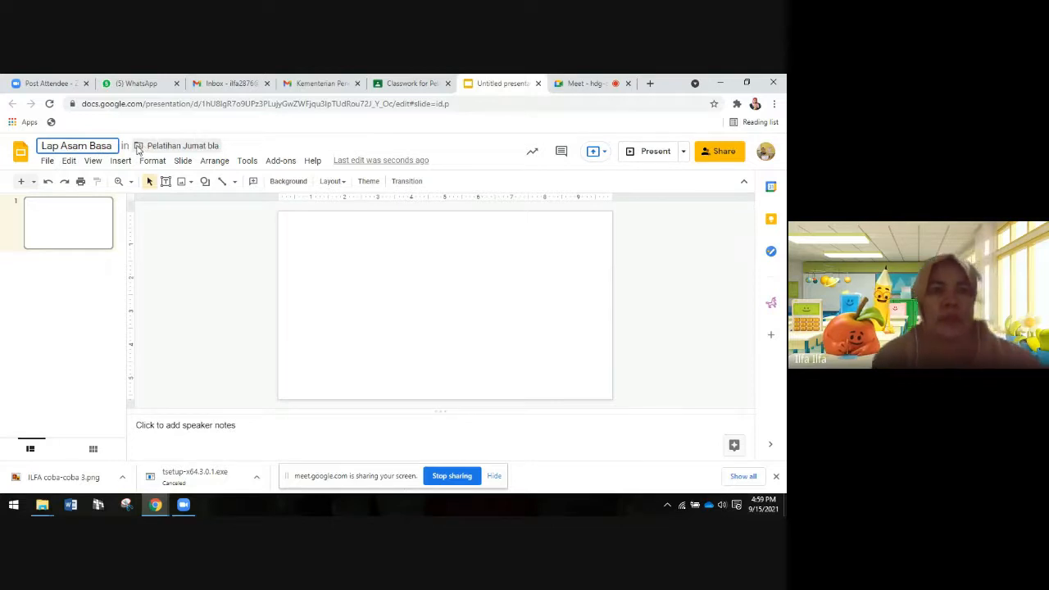
{"action": "key", "text": "Return"}
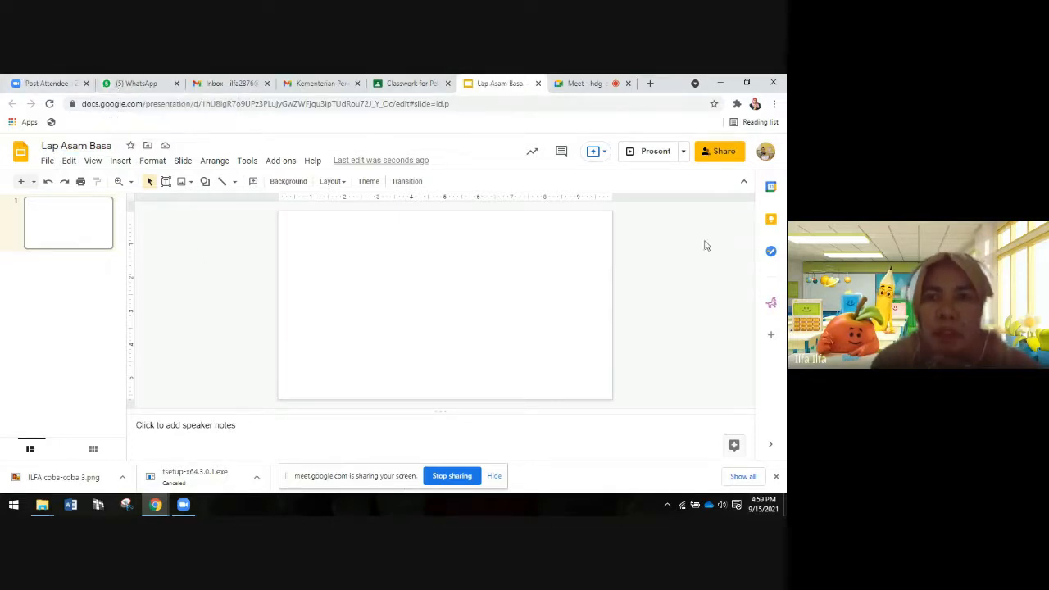
- Close the presentation, publish the assignment to the class and select Laporan Praktikum Asam Basa in the classwork list
{"action": "left_click", "coordinate": [537, 84]}
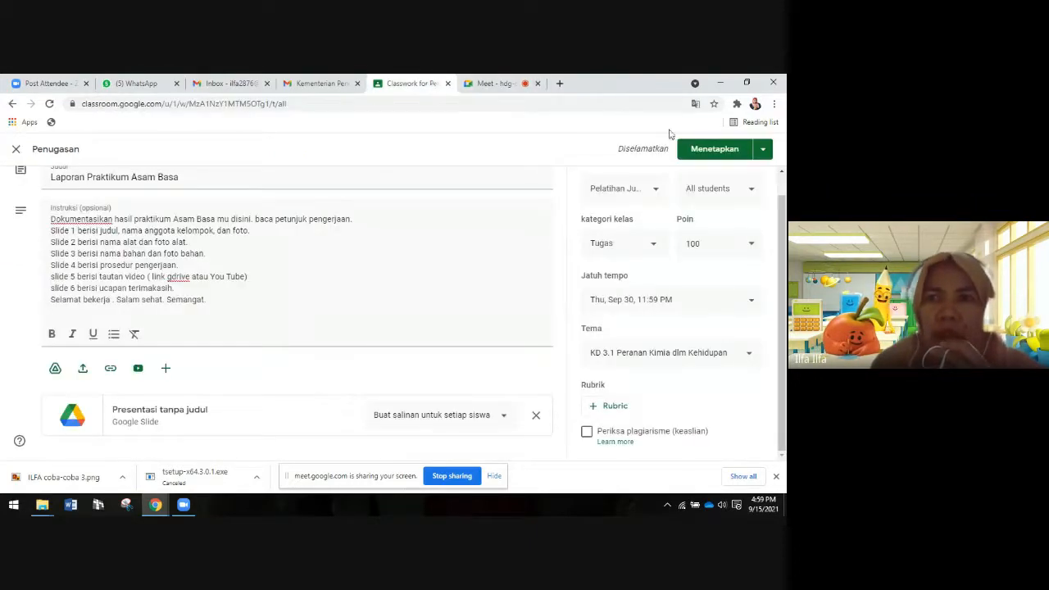
{"action": "left_click", "coordinate": [712, 157]}
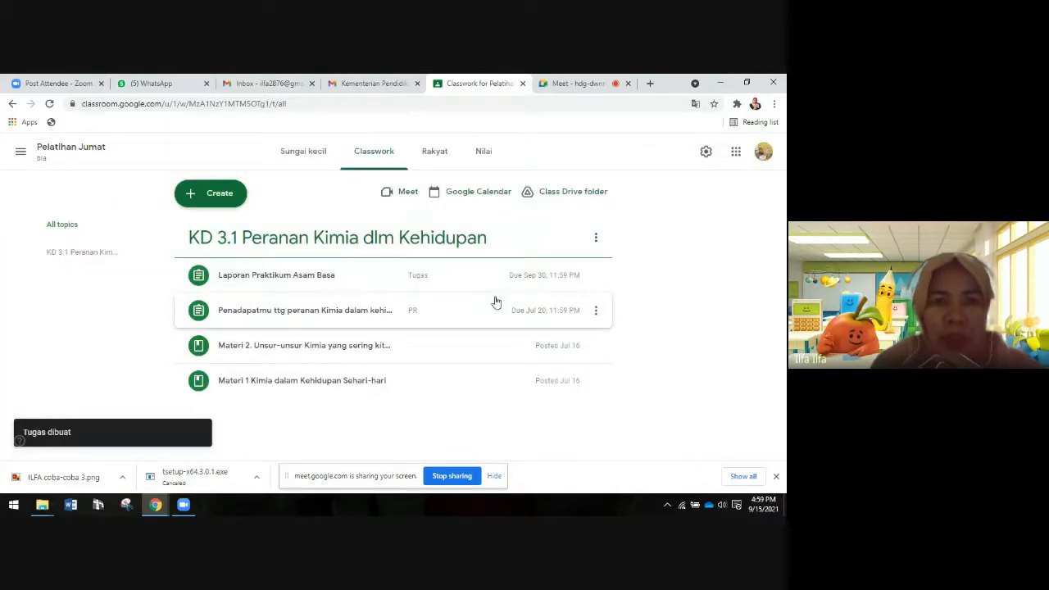
{"action": "left_click", "coordinate": [335, 279]}
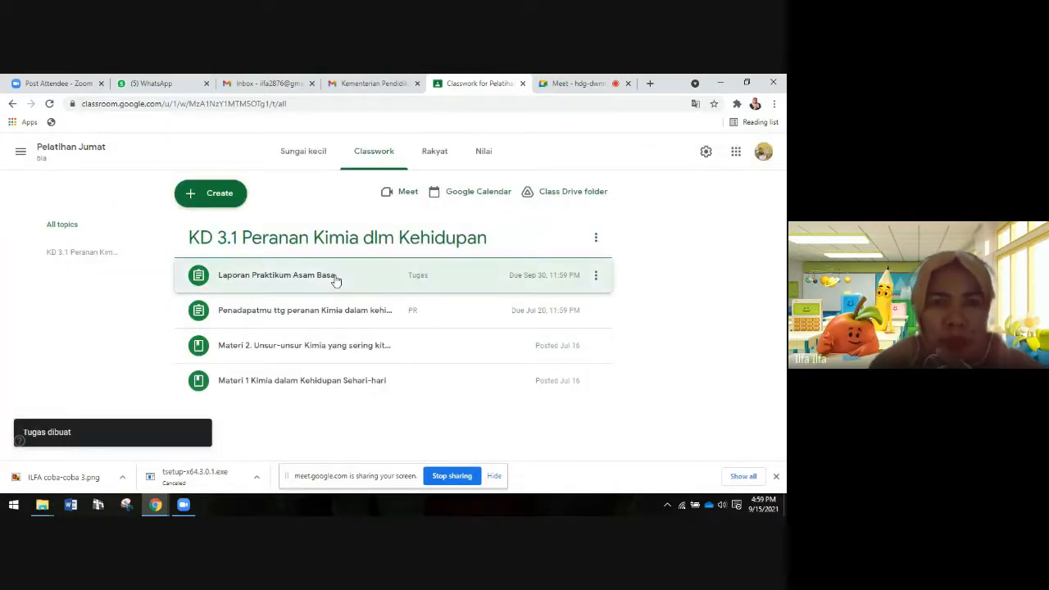
- Expand the published Laporan Praktikum Asam Basa assignment and open its attached Lap Asam Basa presentation
{"action": "left_click", "coordinate": [334, 279]}
{"action": "left_click", "coordinate": [335, 279]}
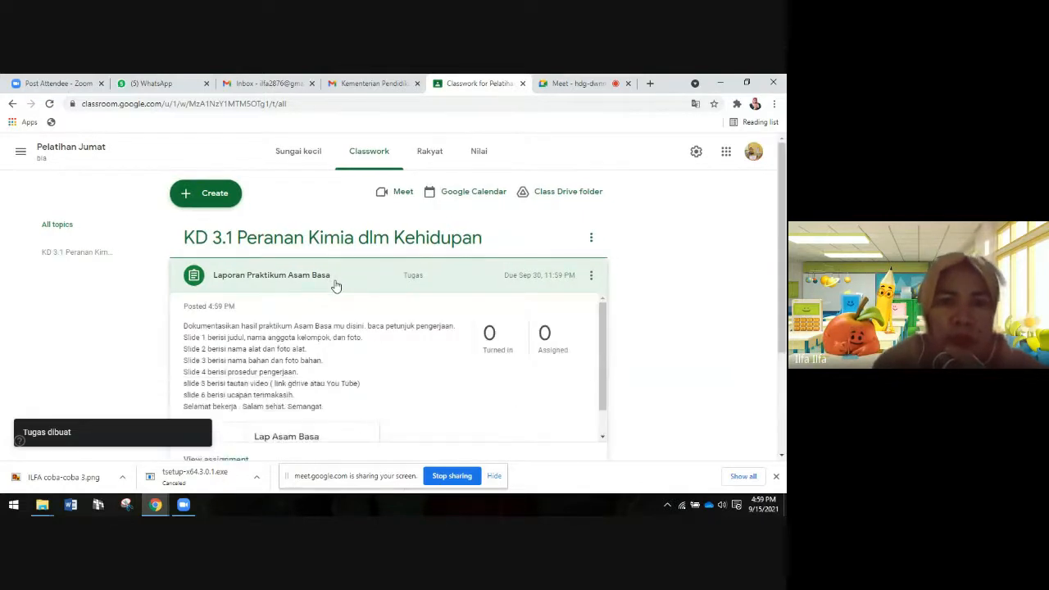
{"action": "scroll", "coordinate": [340, 318], "scroll_direction": "down", "scroll_amount": 5}
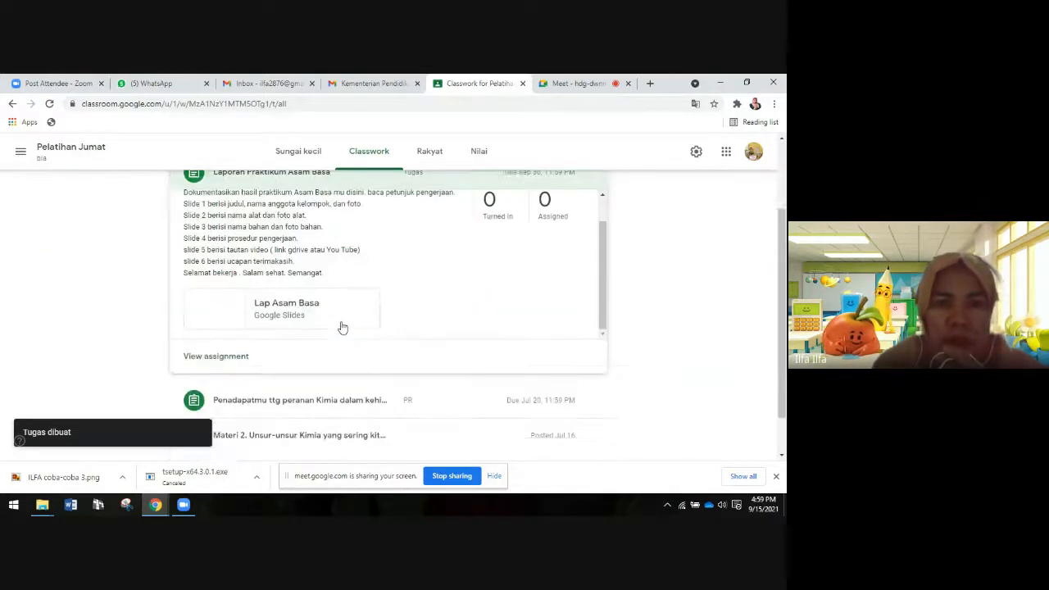
{"action": "scroll", "coordinate": [303, 326], "scroll_direction": "up", "scroll_amount": 1}
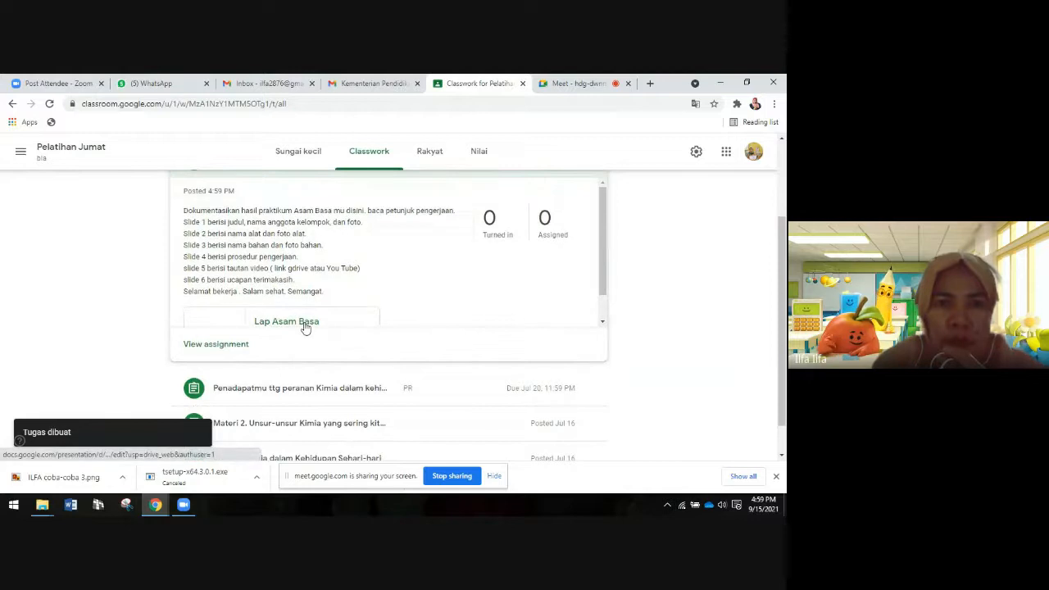
{"action": "scroll", "coordinate": [301, 324], "scroll_direction": "down", "scroll_amount": 1}
{"action": "left_click", "coordinate": [234, 297]}
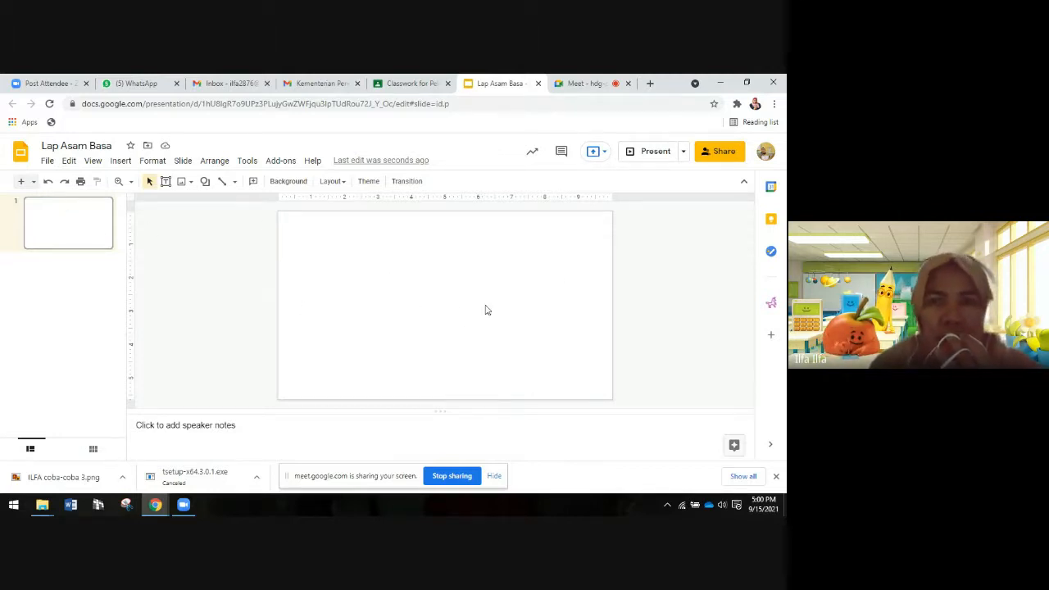
- Look through the themes available for the Lap Asam Basa presentation and close the list without applying one
{"action": "left_click", "coordinate": [369, 182]}
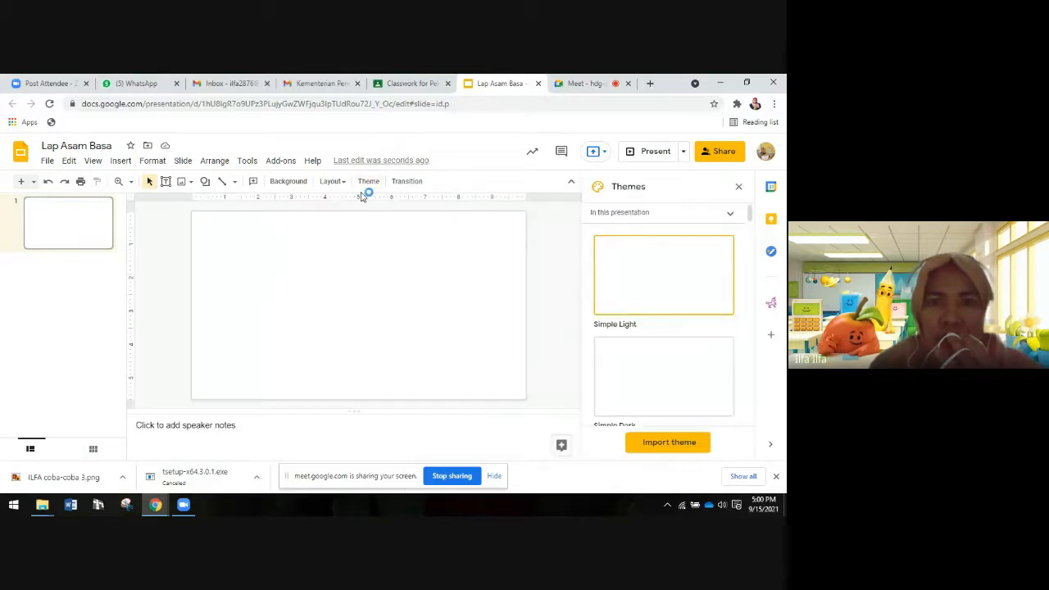
{"action": "scroll", "coordinate": [684, 304], "scroll_direction": "down", "scroll_amount": 12}
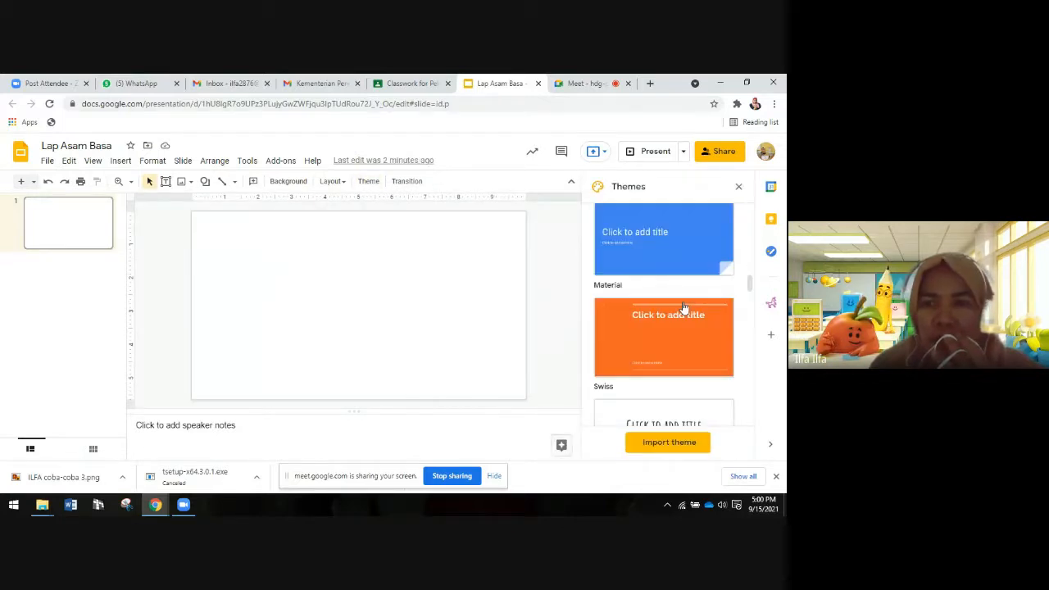
{"action": "scroll", "coordinate": [684, 309], "scroll_direction": "down", "scroll_amount": 2}
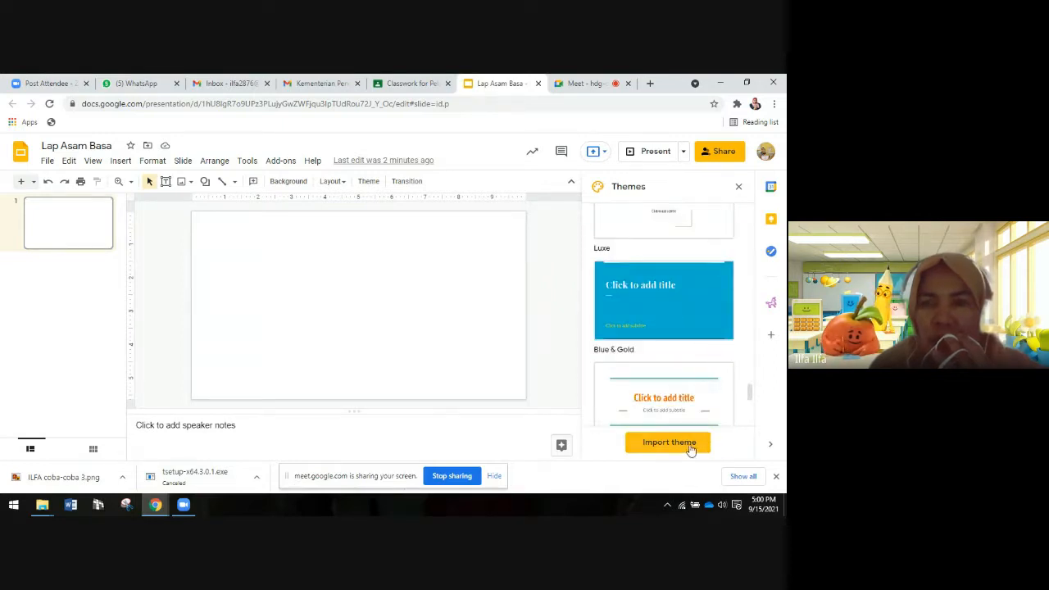
{"action": "left_click", "coordinate": [738, 190]}
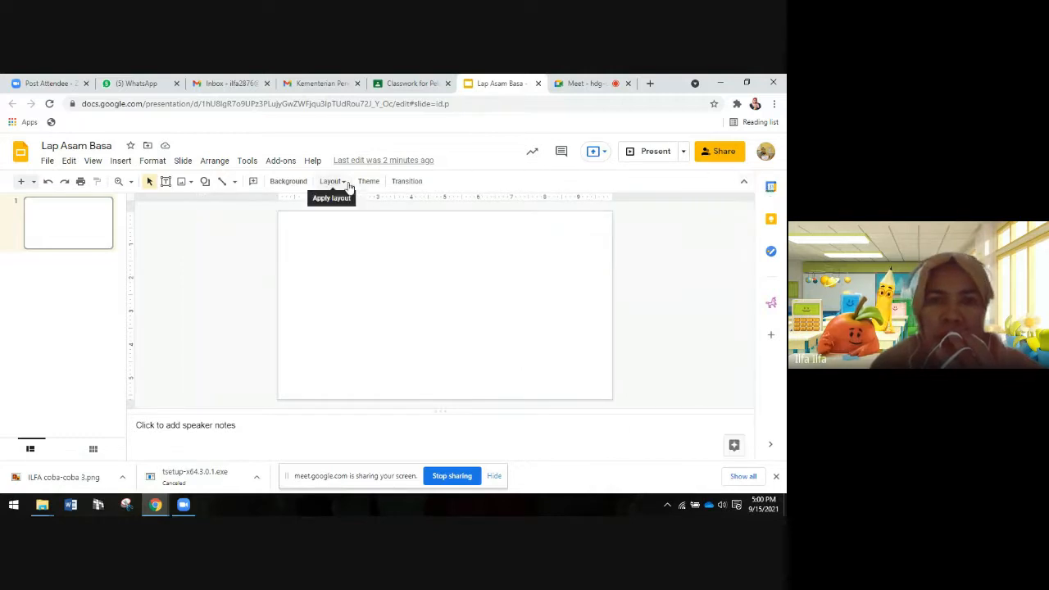